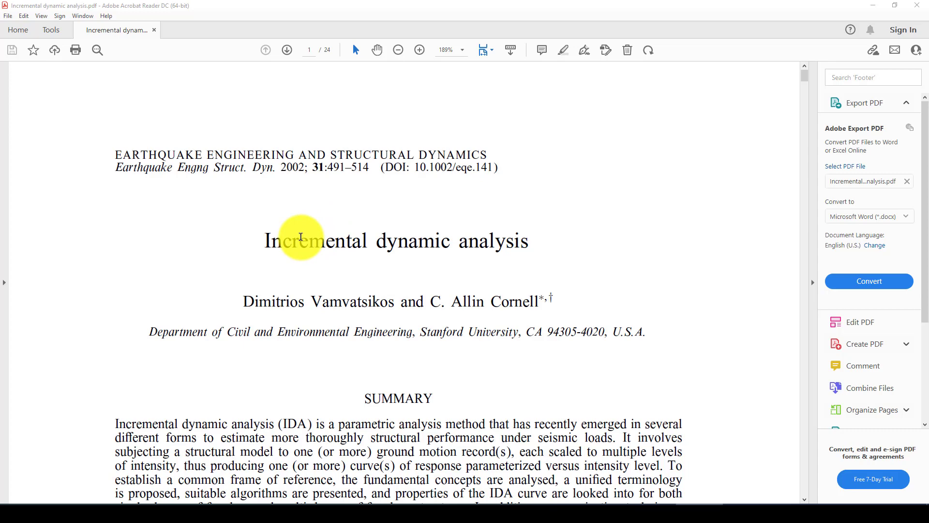
Examine the title of the paper "Incremental dynamic analysis", highlighting the whole title and the word "Incremental"
{"action": "left_click_drag", "start_coordinate": [264, 243], "coordinate": [368, 245]}
{"action": "left_click_drag", "start_coordinate": [529, 242], "coordinate": [276, 253]}
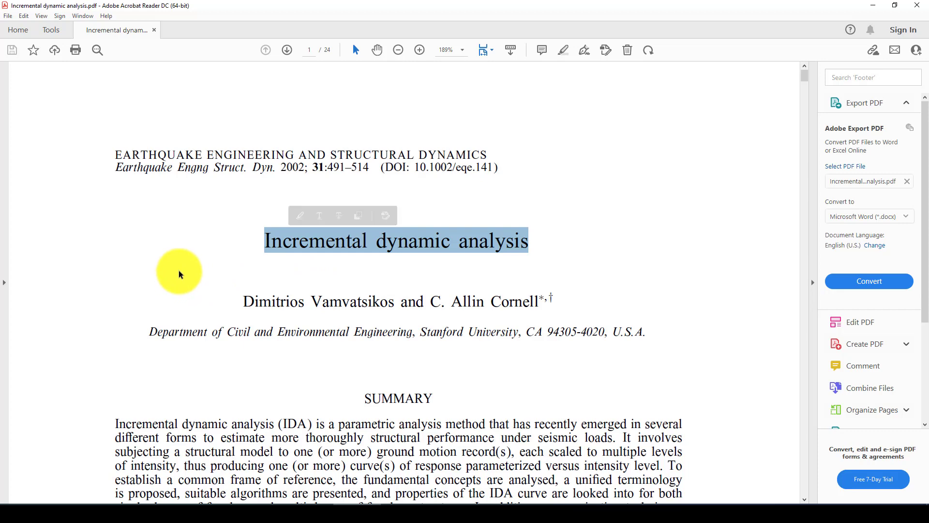
{"action": "left_click_drag", "start_coordinate": [266, 240], "coordinate": [369, 250]}
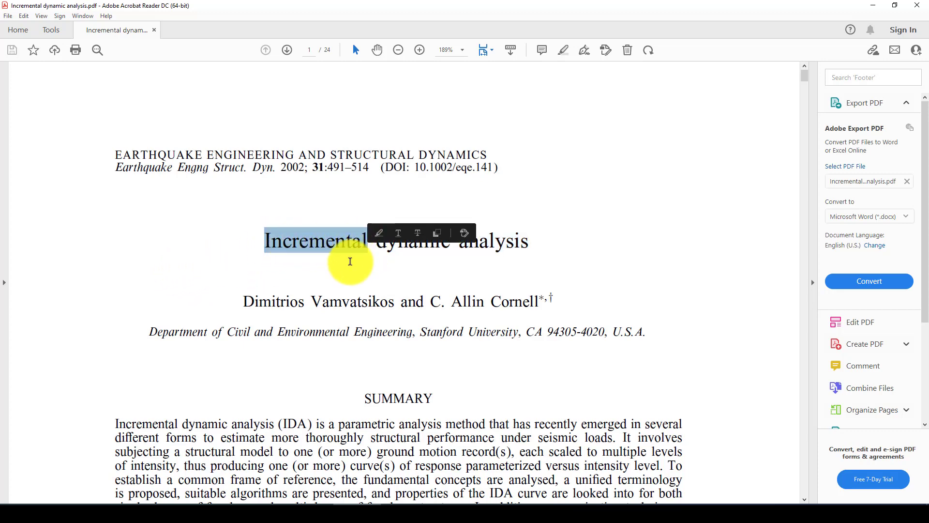
{"action": "left_click", "coordinate": [350, 262]}
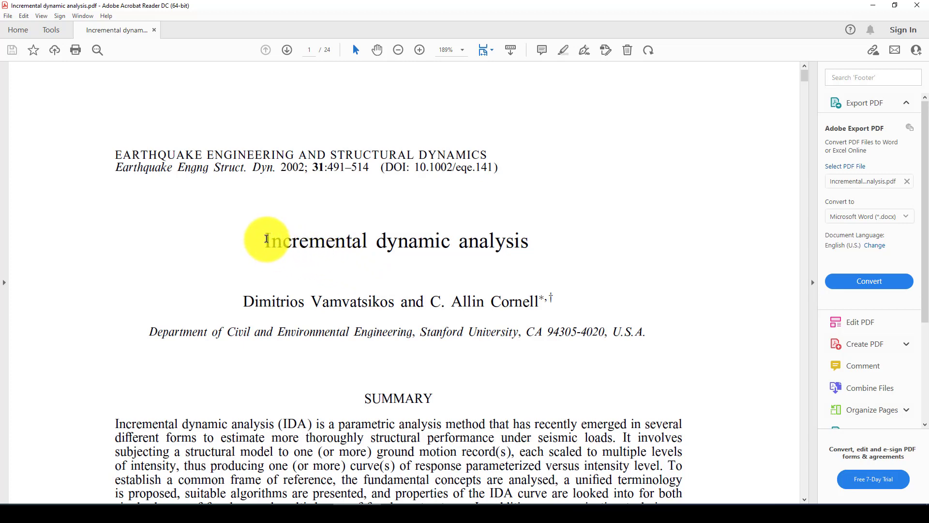
{"action": "mouse_move", "coordinate": [267, 238]}
{"action": "left_mouse_down"}
{"action": "mouse_move", "coordinate": [368, 245]}
{"action": "mouse_move", "coordinate": [265, 239]}
{"action": "left_mouse_up"}
{"action": "left_click", "coordinate": [362, 244]}
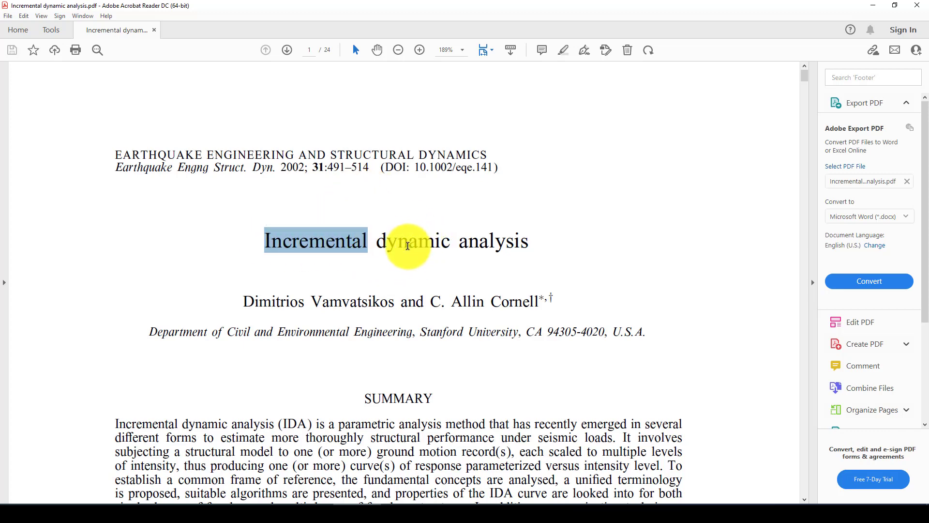
{"action": "left_click", "coordinate": [358, 251]}
{"action": "left_click_drag", "start_coordinate": [370, 241], "coordinate": [263, 241]}
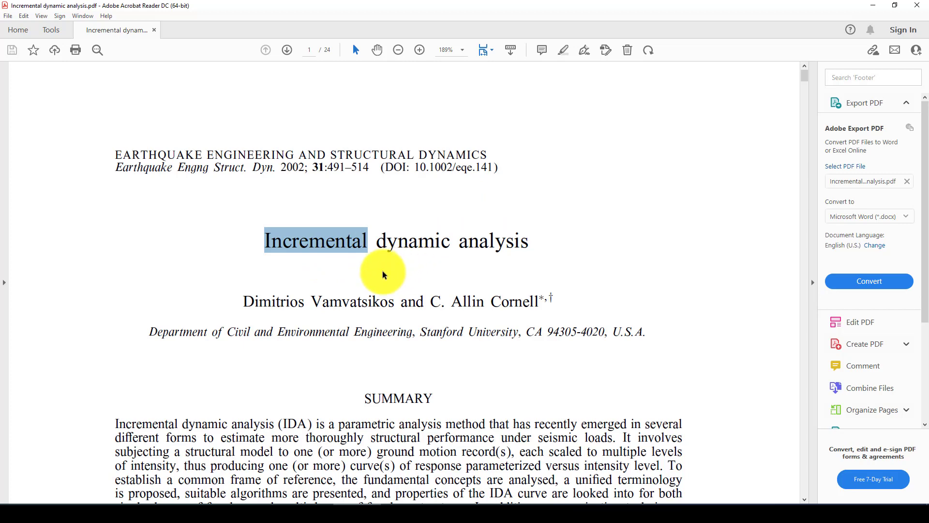
{"action": "left_click", "coordinate": [339, 281]}
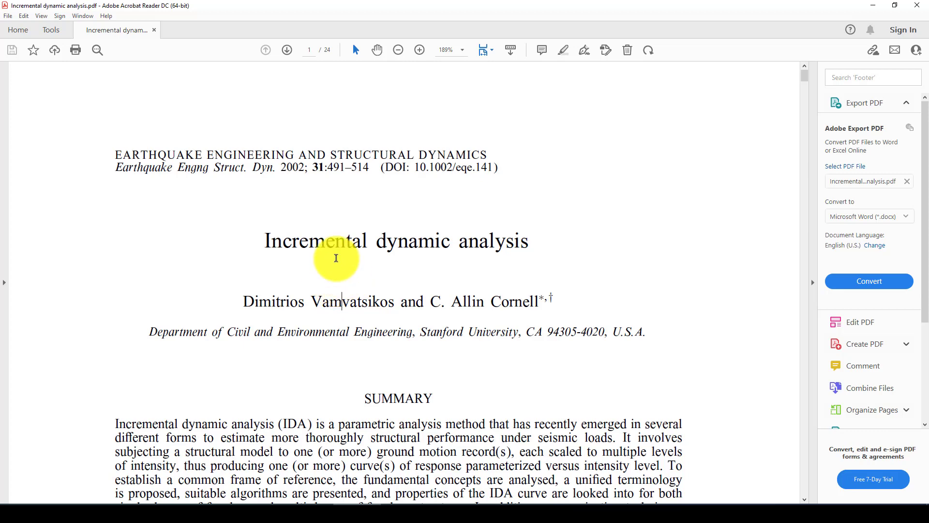
Read through the paper's first page, covering the authors, the summary, the key words and the start of the introduction
{"action": "scroll", "coordinate": [342, 280], "scroll_direction": "down", "scroll_amount": 5}
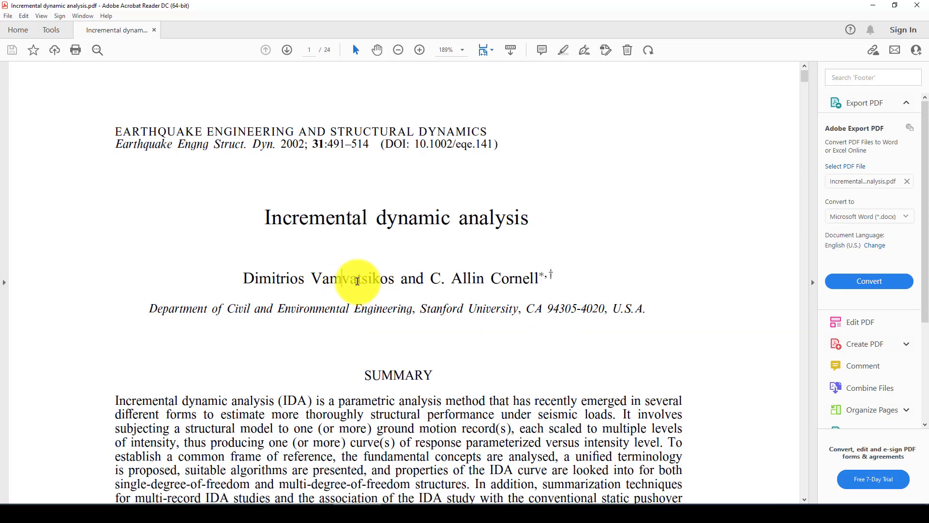
{"action": "scroll", "coordinate": [343, 290], "scroll_direction": "down", "scroll_amount": 4}
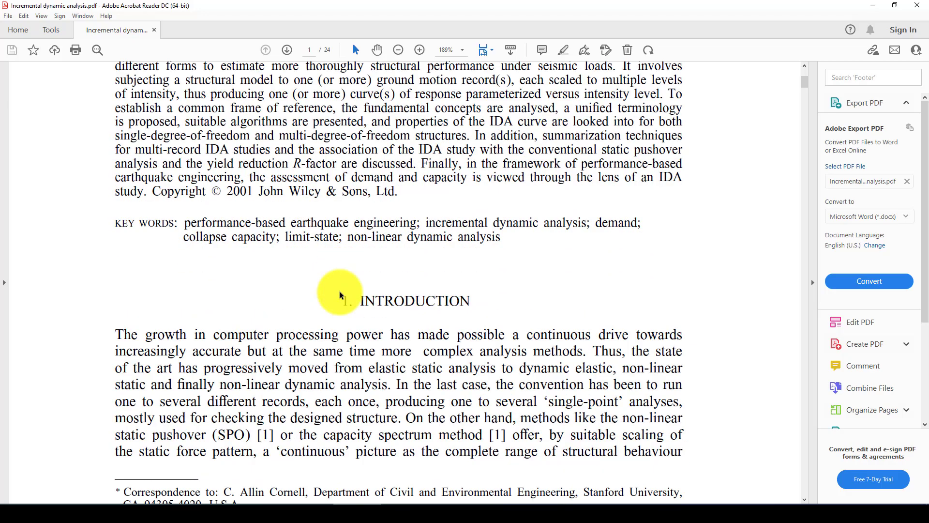
{"action": "scroll", "coordinate": [339, 292], "scroll_direction": "up", "scroll_amount": 5}
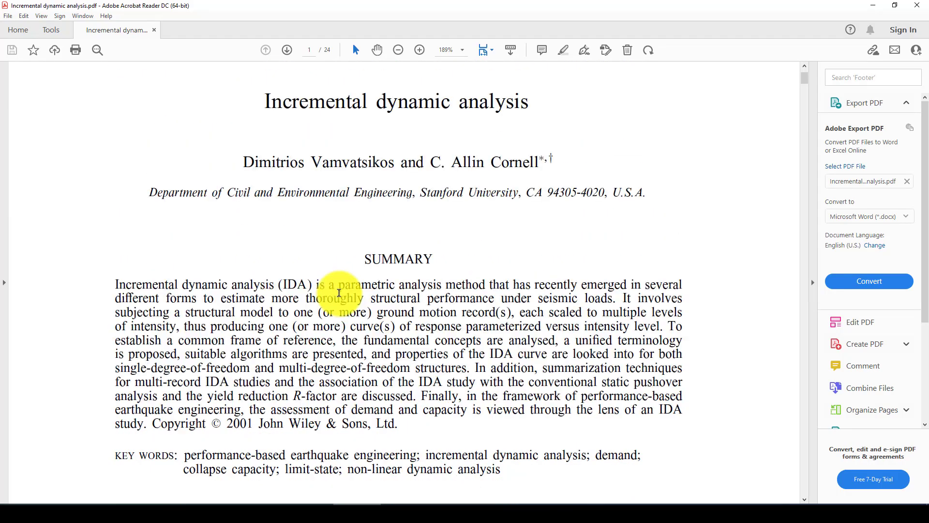
{"action": "scroll", "coordinate": [341, 293], "scroll_direction": "down", "scroll_amount": 3}
{"action": "scroll", "coordinate": [342, 294], "scroll_direction": "up", "scroll_amount": 5}
{"action": "scroll", "coordinate": [341, 296], "scroll_direction": "up", "scroll_amount": 1}
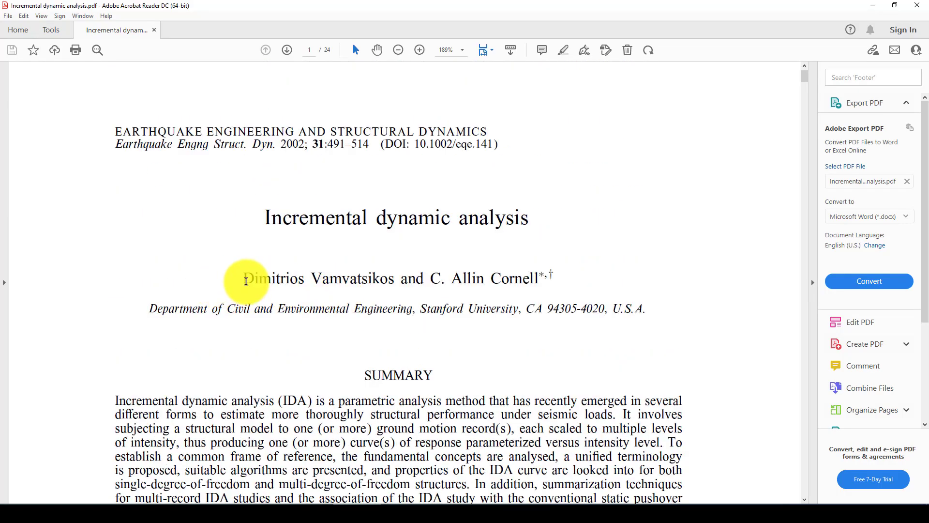
{"action": "left_click_drag", "start_coordinate": [244, 277], "coordinate": [301, 281]}
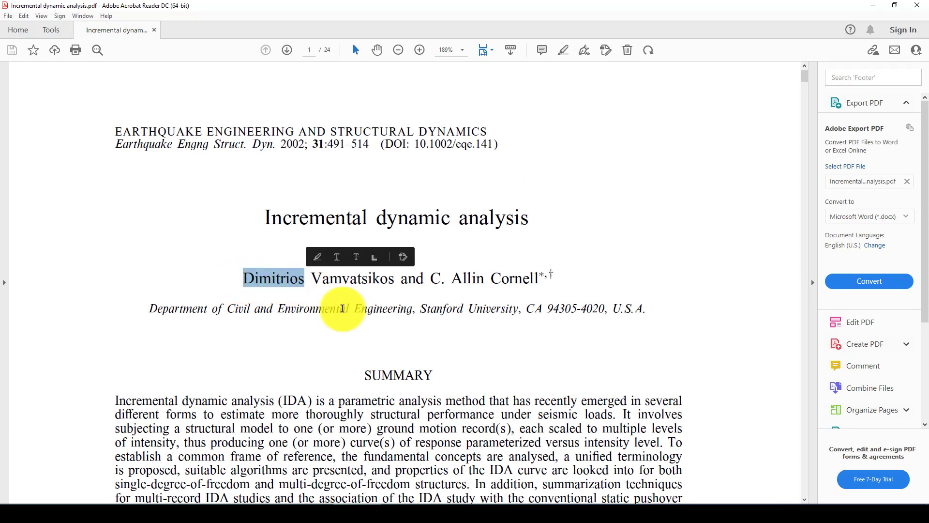
{"action": "scroll", "coordinate": [441, 356], "scroll_direction": "down", "scroll_amount": 4}
{"action": "scroll", "coordinate": [456, 338], "scroll_direction": "down", "scroll_amount": 1}
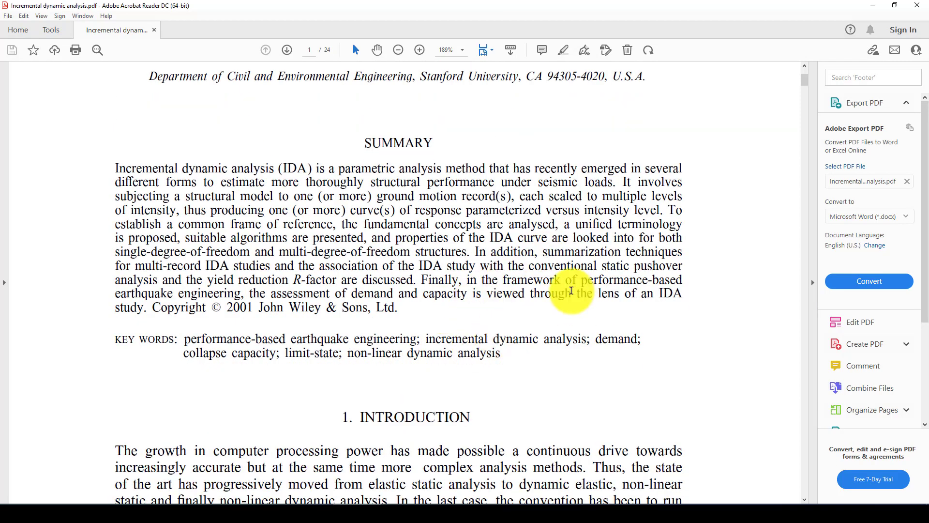
Examine the paper's IDA curve figures on pages 3 and 7, and look up the section on multi-record IDAs
{"action": "left_click_drag", "start_coordinate": [802, 86], "coordinate": [809, 114]}
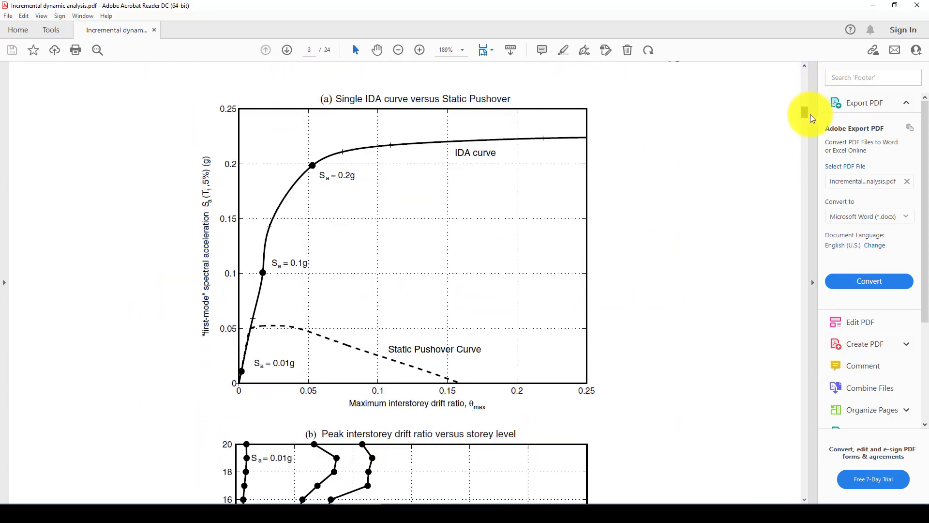
{"action": "scroll", "coordinate": [306, 293], "scroll_direction": "up", "scroll_amount": 1}
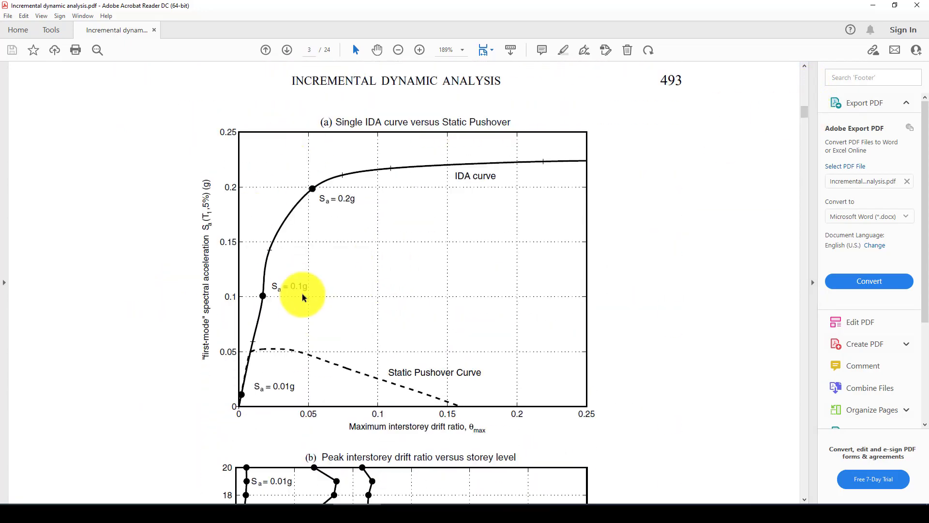
{"action": "scroll", "coordinate": [281, 360], "scroll_direction": "up", "scroll_amount": 1}
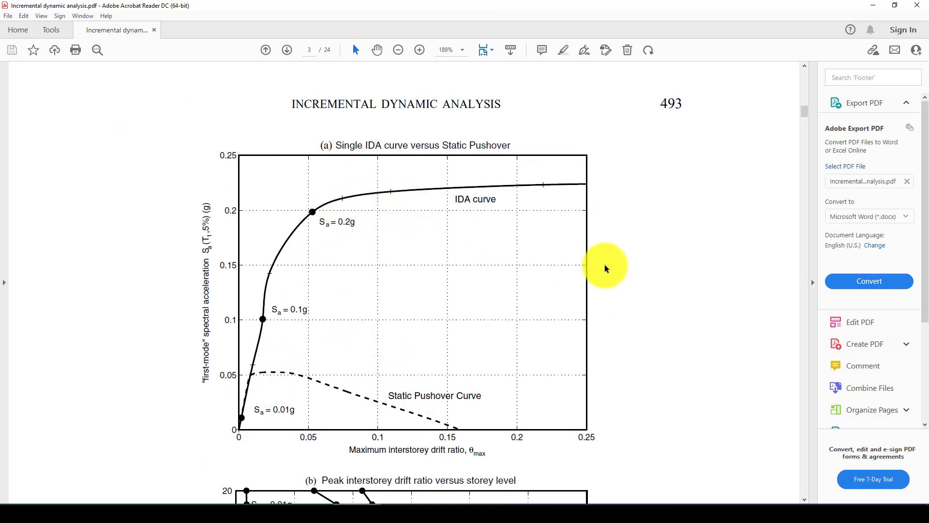
{"action": "left_click_drag", "start_coordinate": [803, 111], "coordinate": [808, 184]}
{"action": "scroll", "coordinate": [468, 311], "scroll_direction": "up", "scroll_amount": 1}
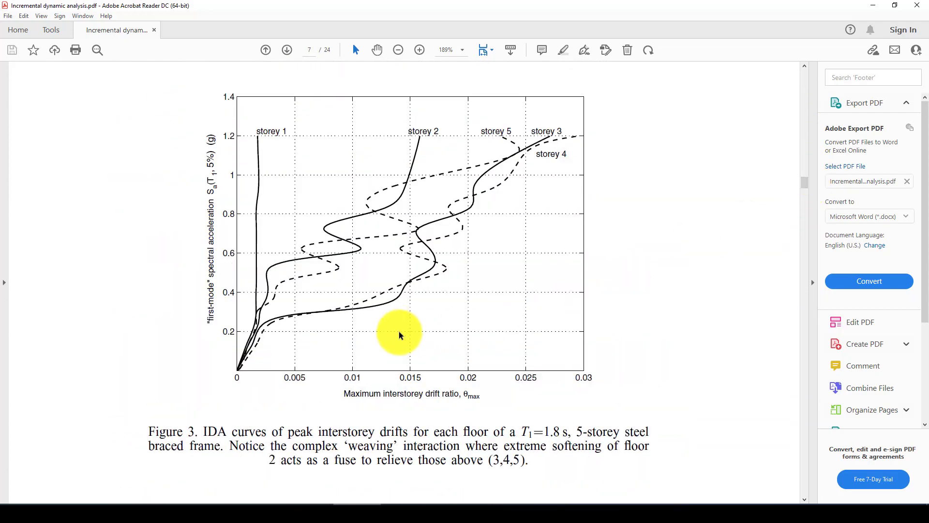
{"action": "scroll", "coordinate": [345, 403], "scroll_direction": "up", "scroll_amount": 1}
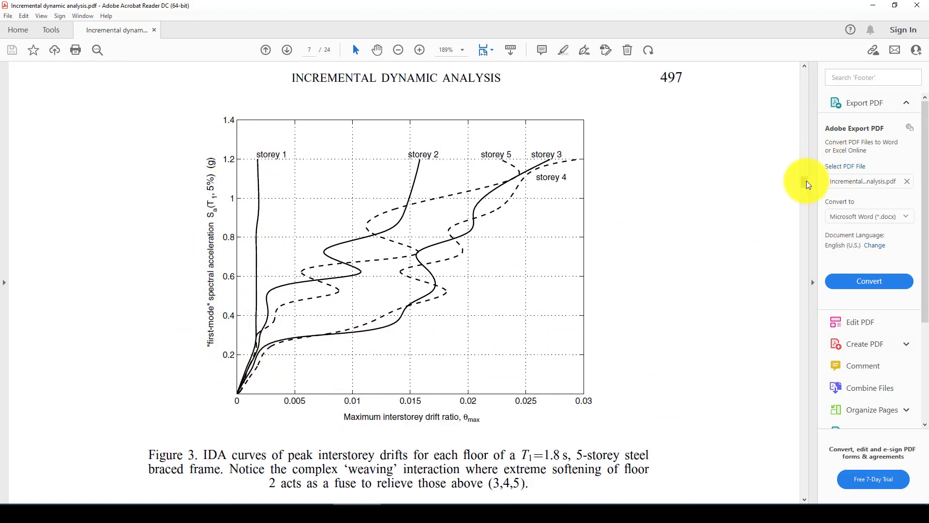
{"action": "left_click_drag", "start_coordinate": [805, 183], "coordinate": [789, 283]}
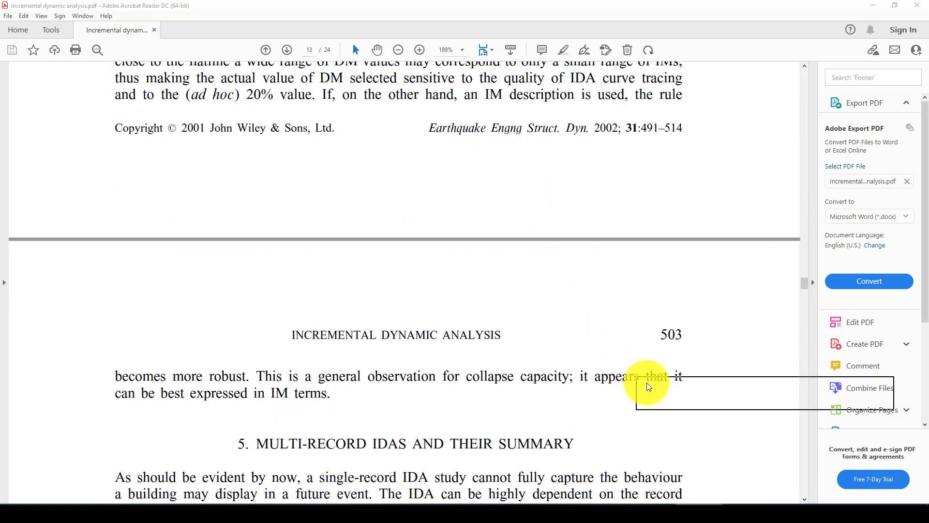
Switch to SeismoStruct and configure a 3D frame in the model wizard with 2 bays, 2 storeys and 3 frames
{"action": "scroll", "coordinate": [379, 382], "scroll_direction": "down", "scroll_amount": 10}
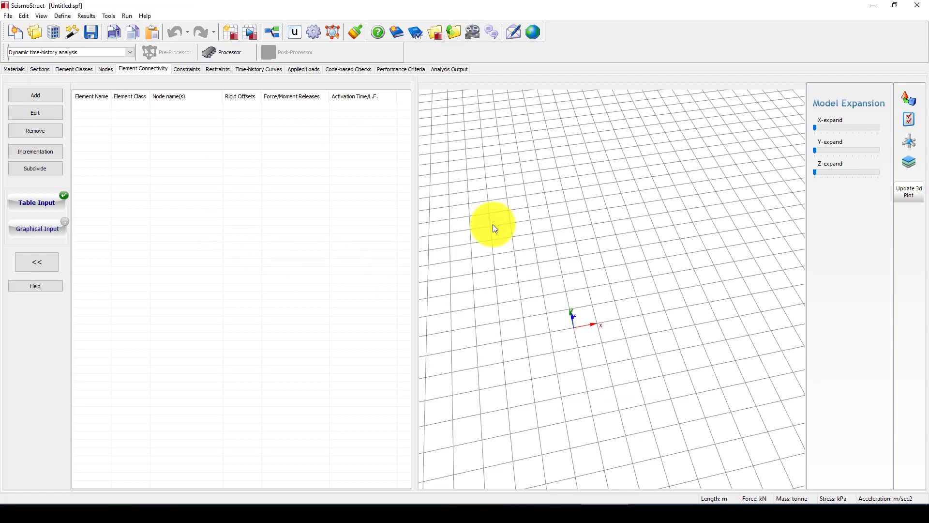
{"action": "left_click_drag", "start_coordinate": [626, 322], "coordinate": [643, 301]}
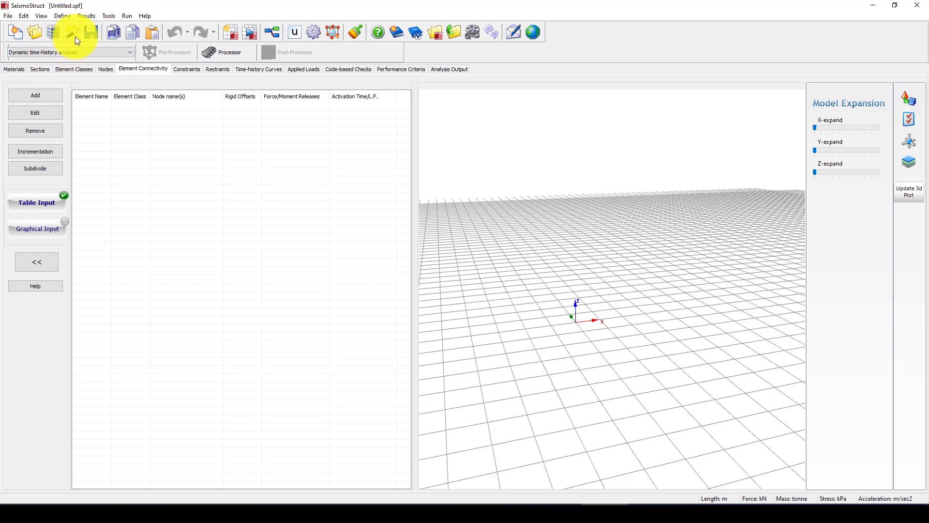
{"action": "left_click", "coordinate": [283, 189]}
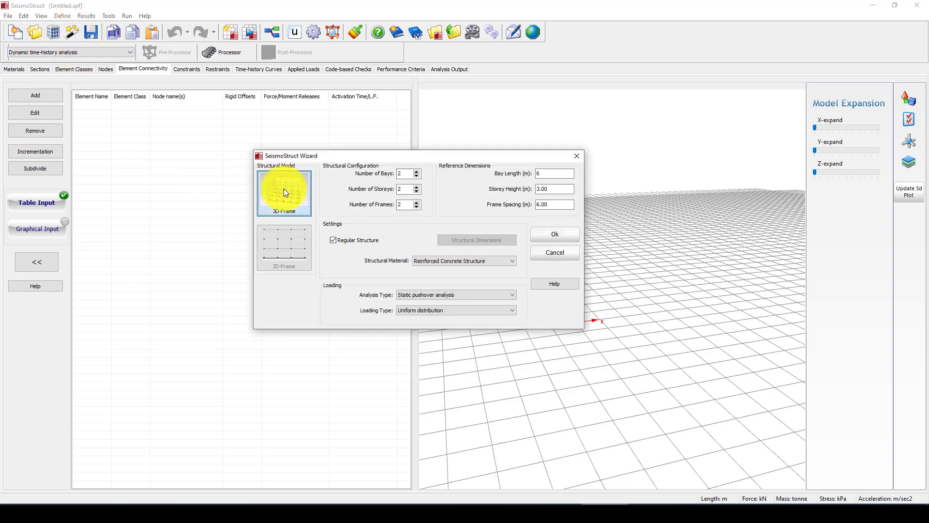
{"action": "left_click_drag", "start_coordinate": [407, 174], "coordinate": [395, 174]}
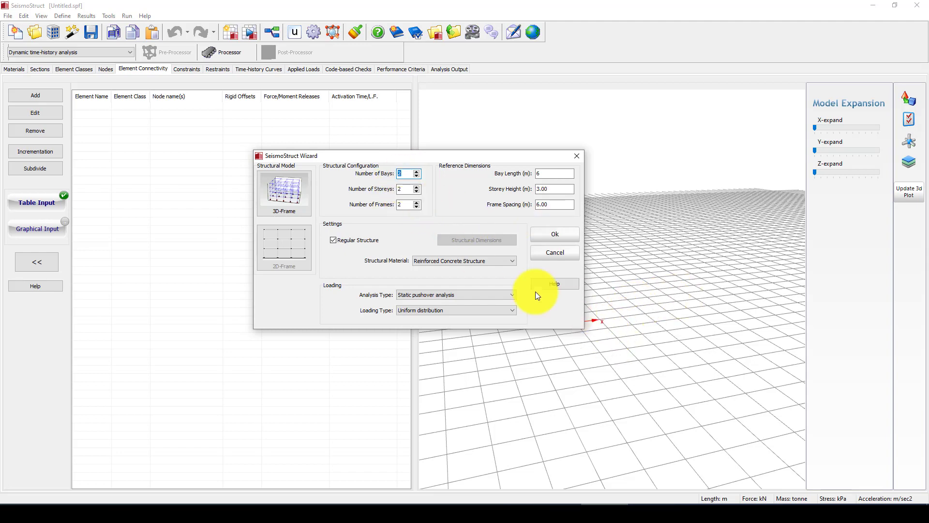
{"action": "left_click", "coordinate": [406, 189]}
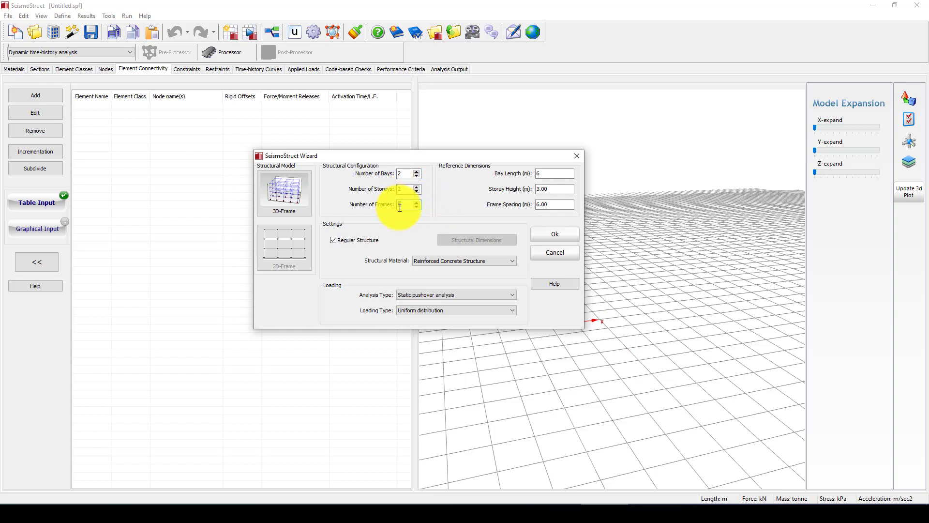
{"action": "left_click", "coordinate": [400, 206]}
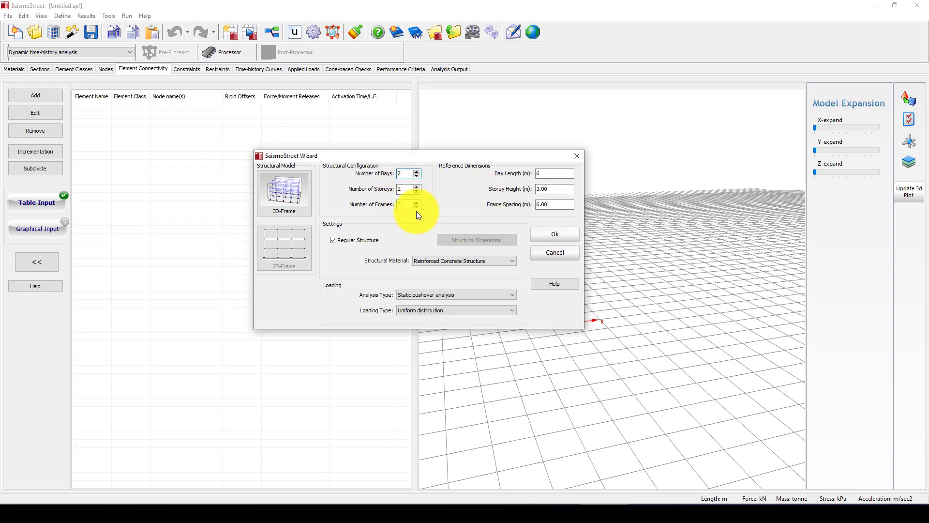
Set the wizard's reference dimensions to a 5 m bay length, 5 m frame spacing and 3.4 m storey height
{"action": "left_click", "coordinate": [537, 173]}
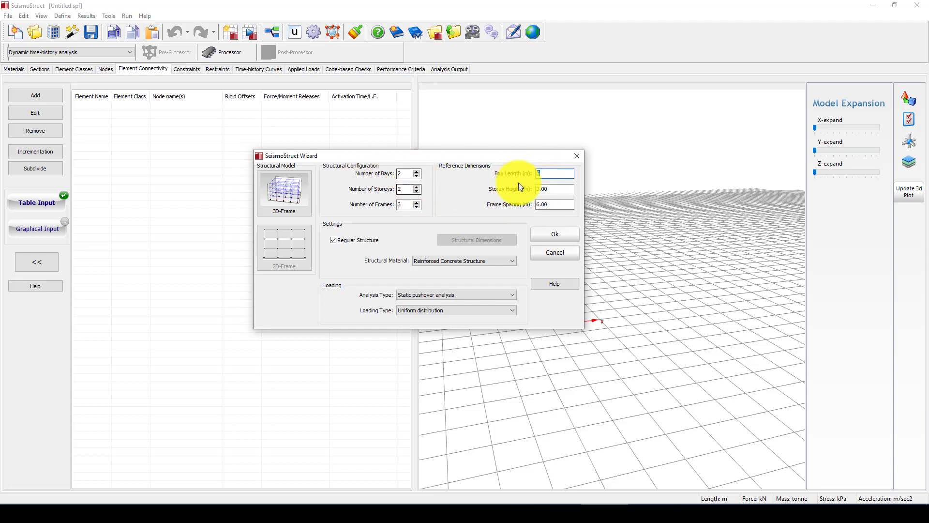
{"action": "left_click", "coordinate": [404, 204]}
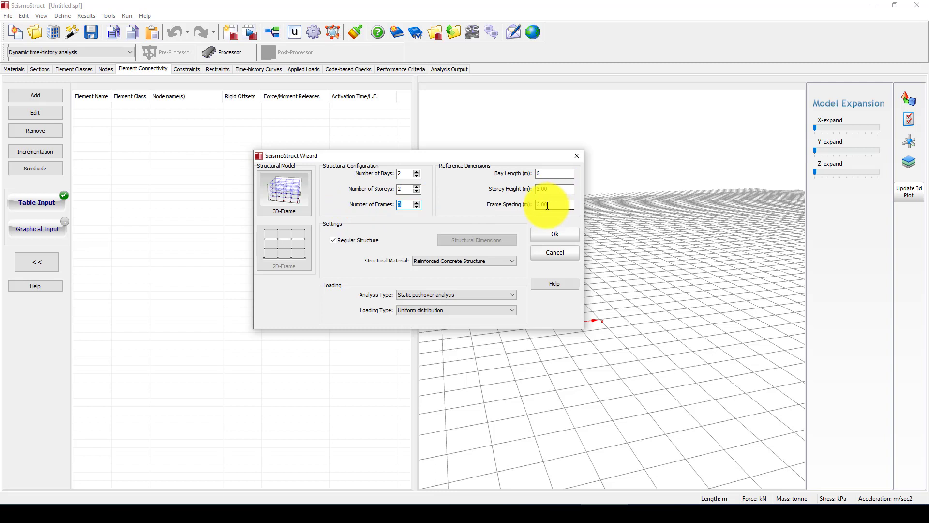
{"action": "left_click_drag", "start_coordinate": [548, 205], "coordinate": [533, 205]}
{"action": "type", "text": "5"}
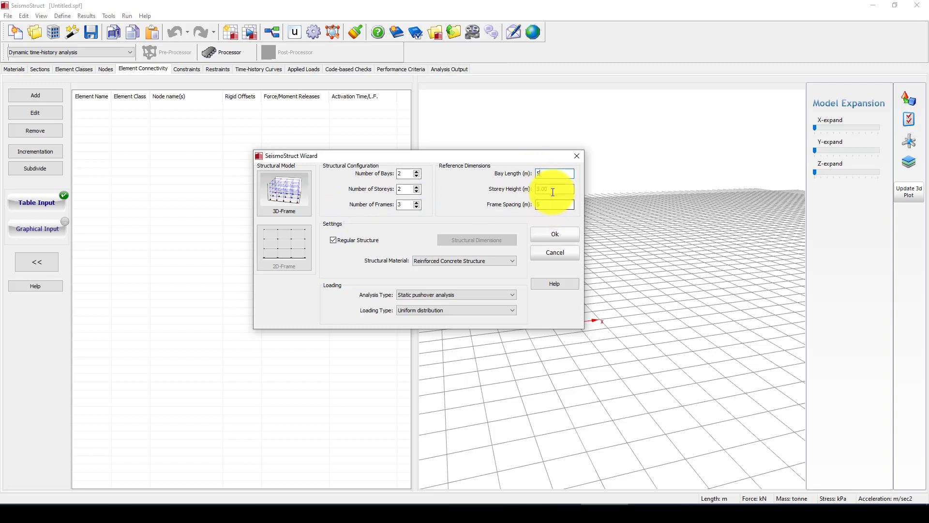
{"action": "left_click_drag", "start_coordinate": [552, 189], "coordinate": [535, 188]}
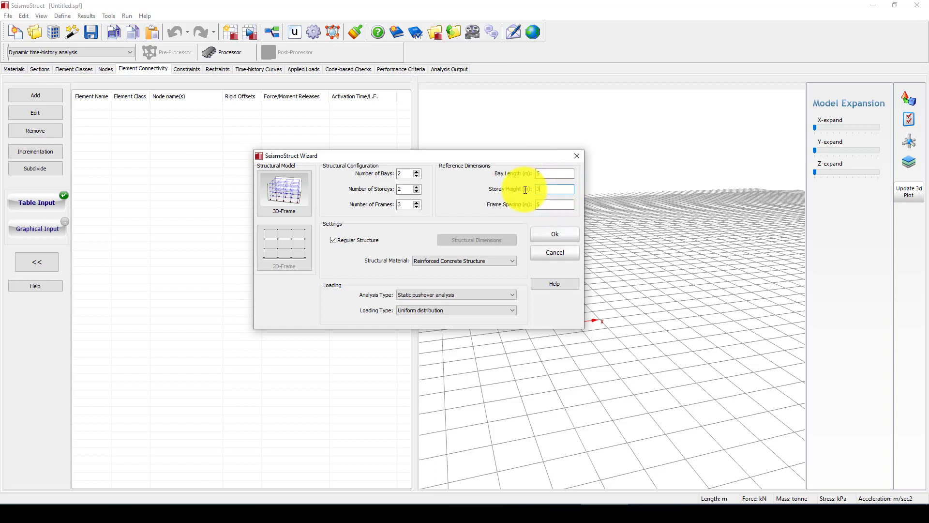
{"action": "type", "text": "3.4"}
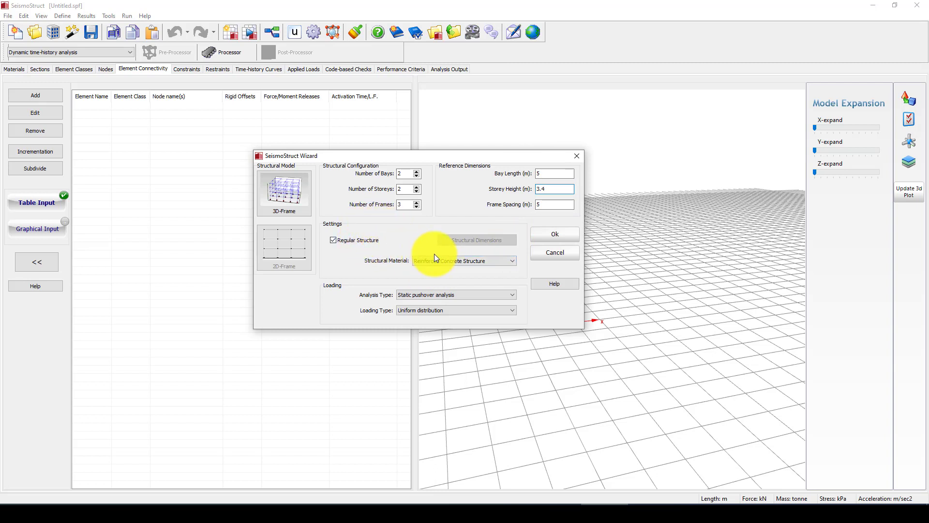
Choose Steel Structure as the structural material and Incremental Dynamic Analysis as the analysis type, and accept the wizard settings
{"action": "left_click", "coordinate": [469, 256]}
{"action": "left_click", "coordinate": [443, 276]}
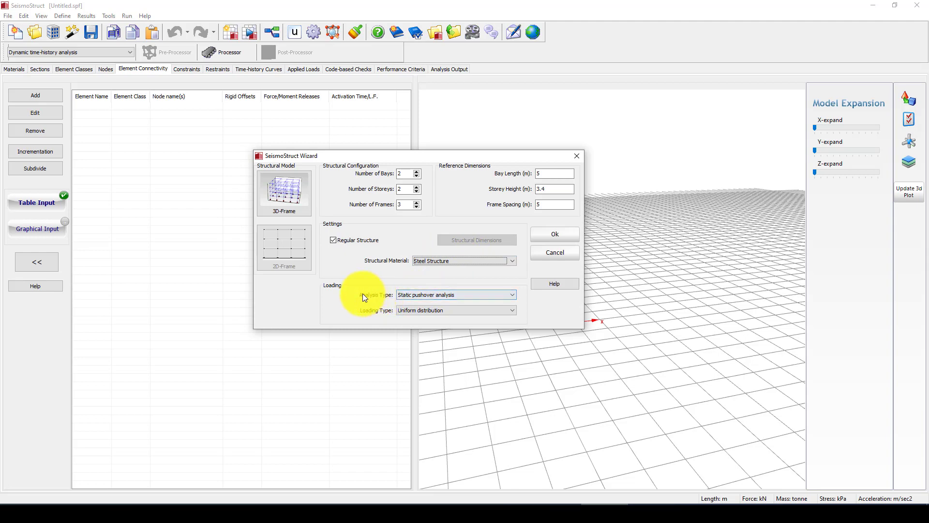
{"action": "left_click", "coordinate": [453, 296]}
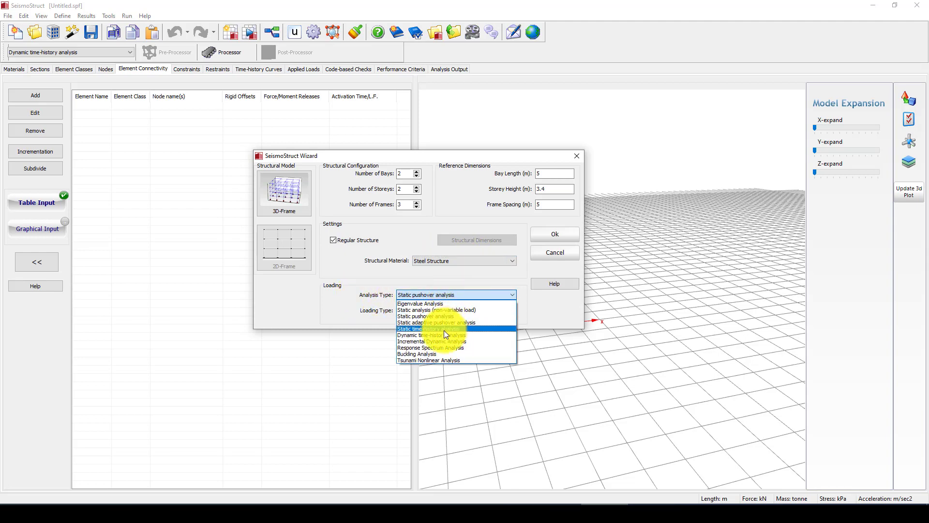
{"action": "left_click", "coordinate": [450, 343]}
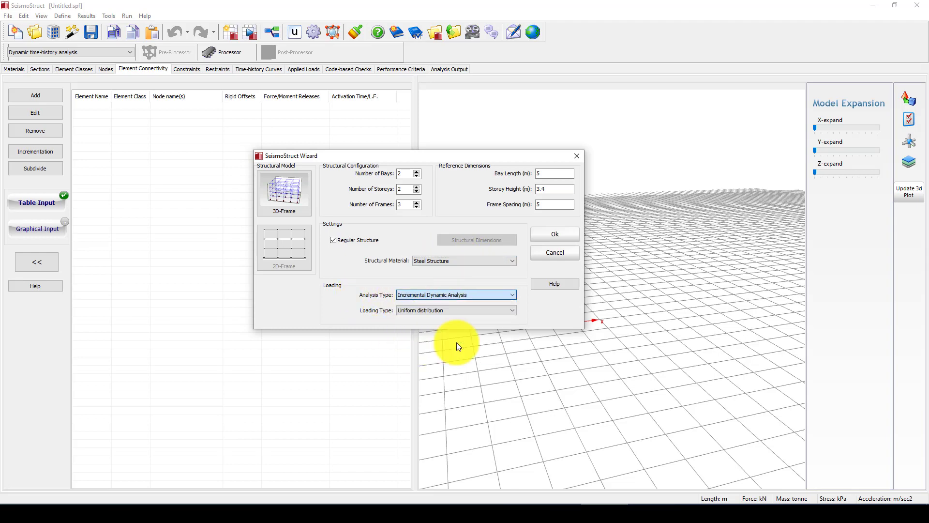
{"action": "left_click", "coordinate": [554, 234]}
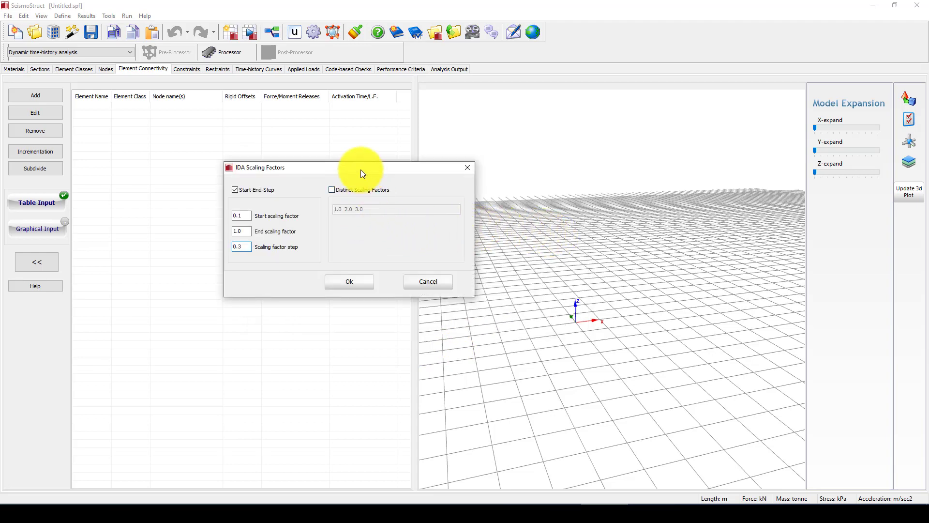
Accept the IDA scaling factors as a start-end-step series with start 0.1, end 1.0 and step 0.3
{"action": "left_click_drag", "start_coordinate": [363, 168], "coordinate": [361, 203]}
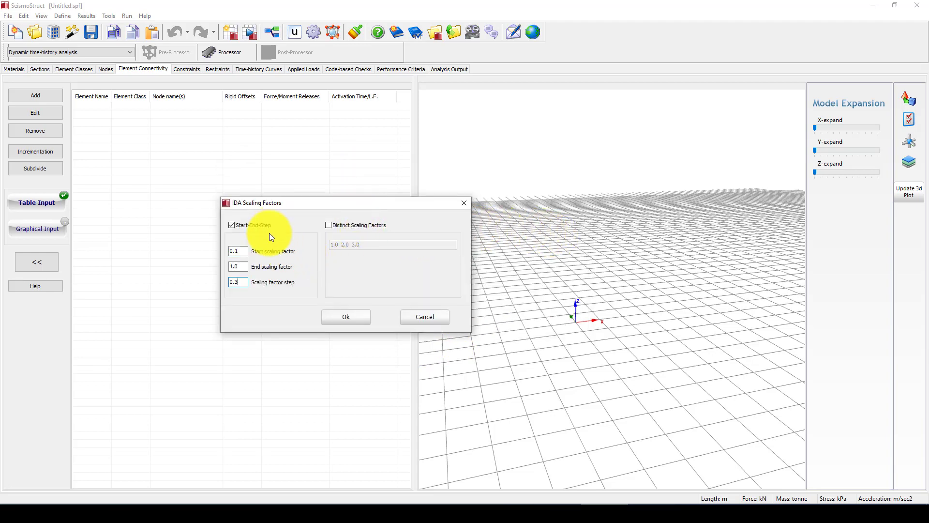
{"action": "left_click", "coordinate": [237, 252]}
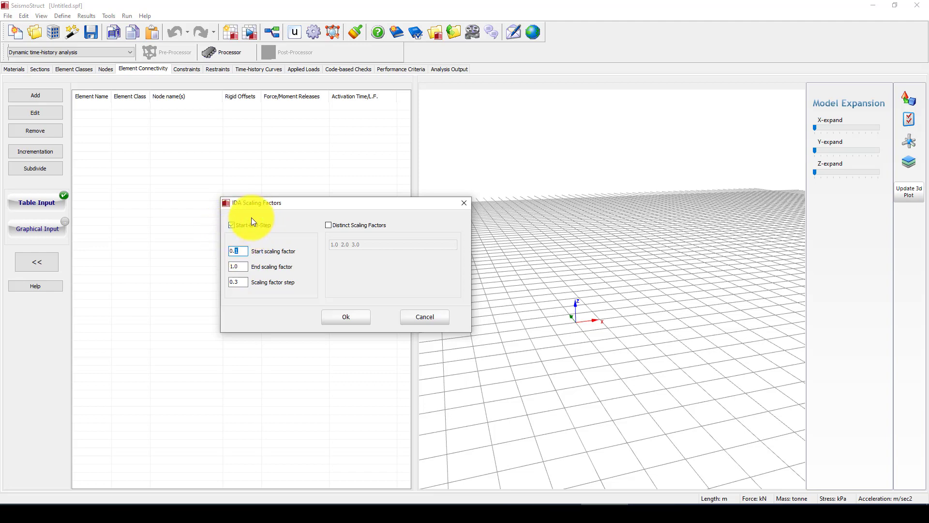
{"action": "left_click_drag", "start_coordinate": [243, 251], "coordinate": [230, 252]}
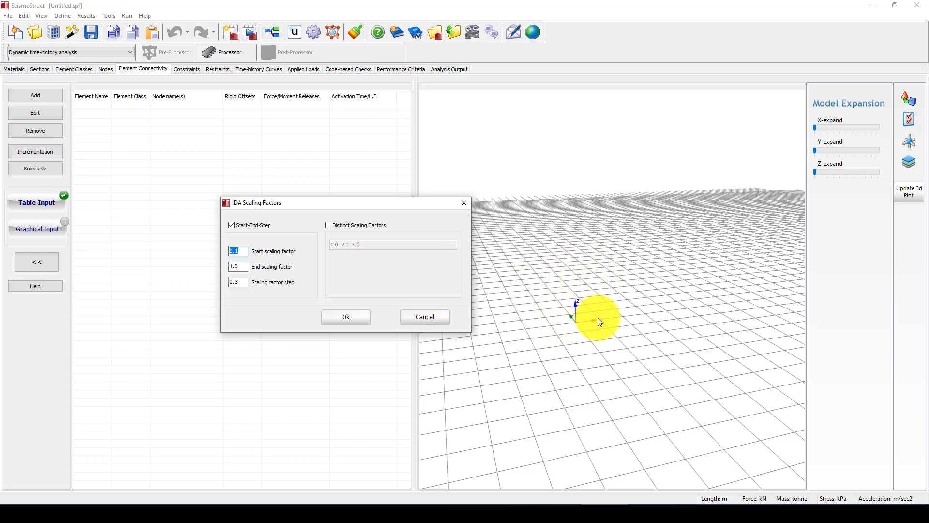
{"action": "left_click", "coordinate": [240, 253]}
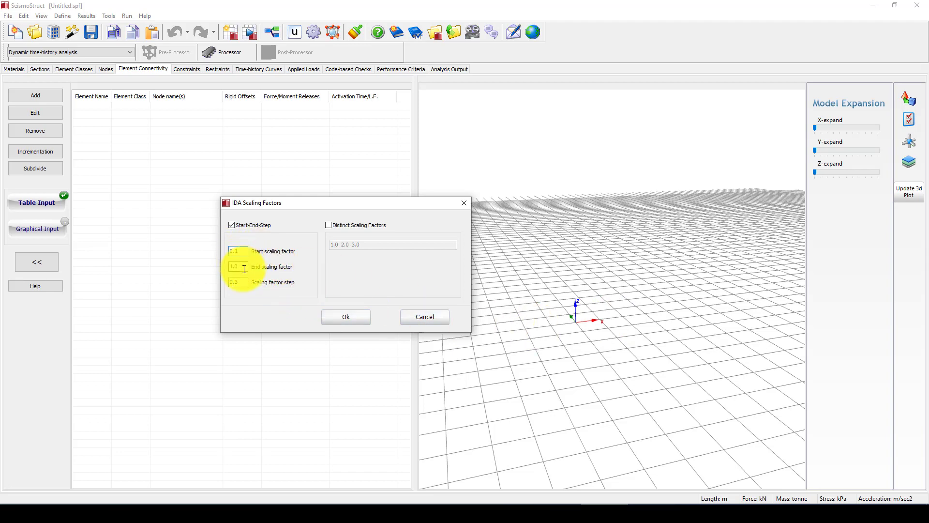
{"action": "double_click", "coordinate": [238, 251]}
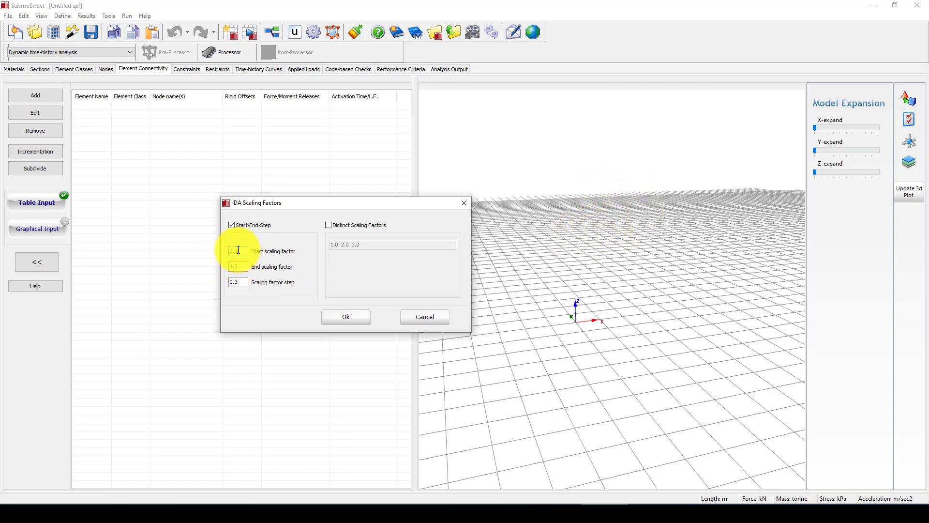
{"action": "double_click", "coordinate": [231, 266]}
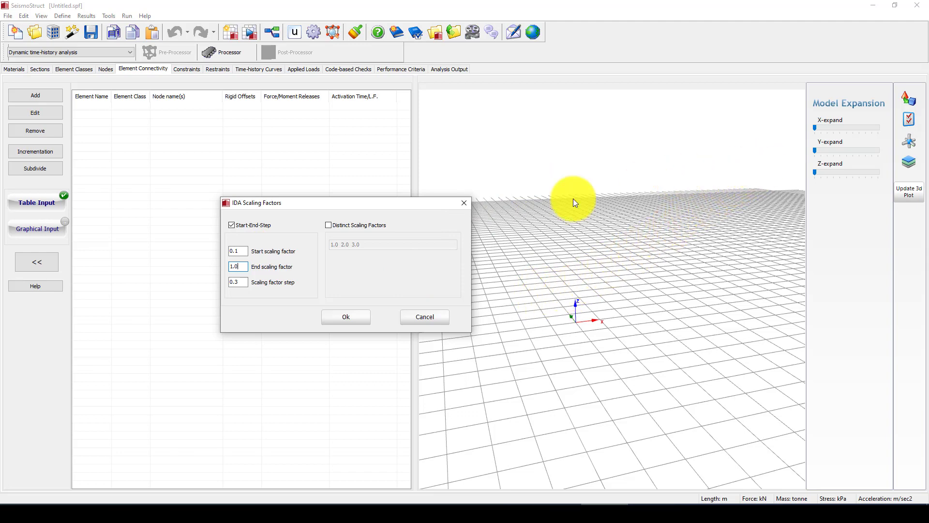
{"action": "double_click", "coordinate": [236, 282]}
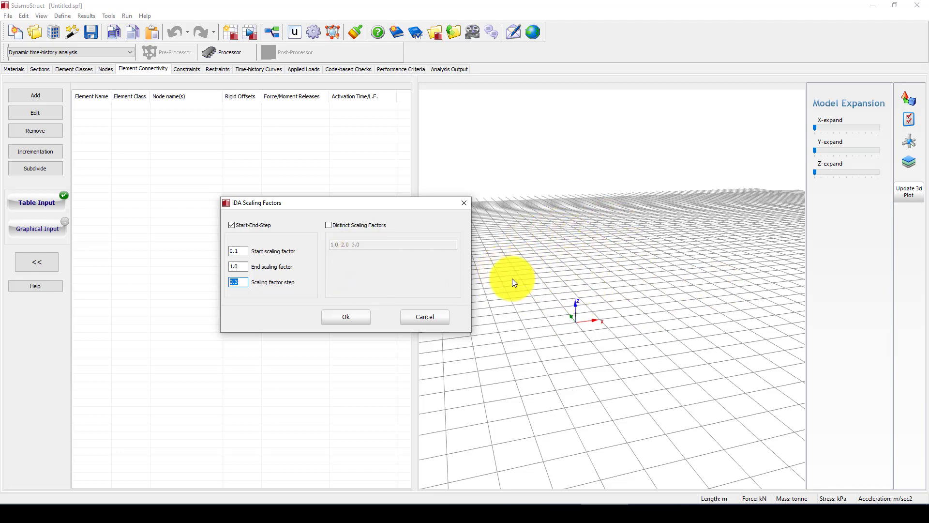
{"action": "left_click", "coordinate": [243, 283]}
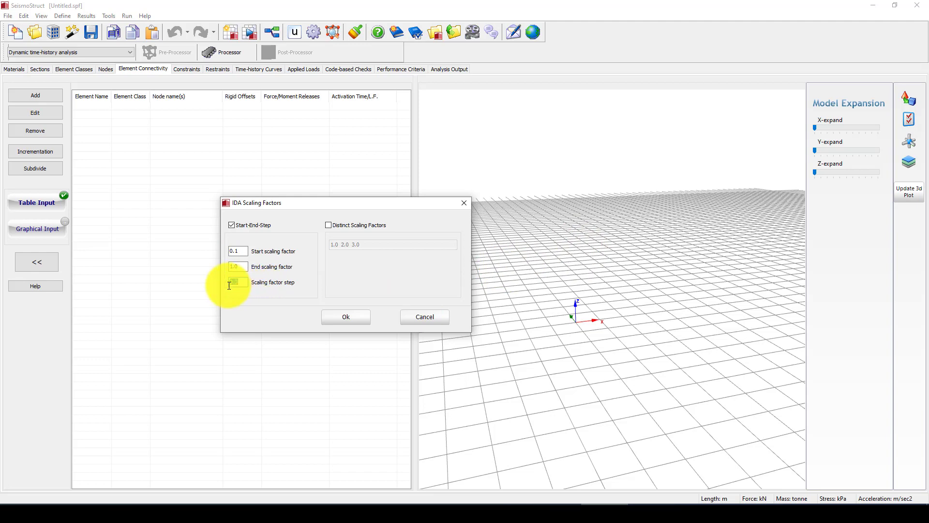
{"action": "left_click_drag", "start_coordinate": [243, 266], "coordinate": [231, 268]}
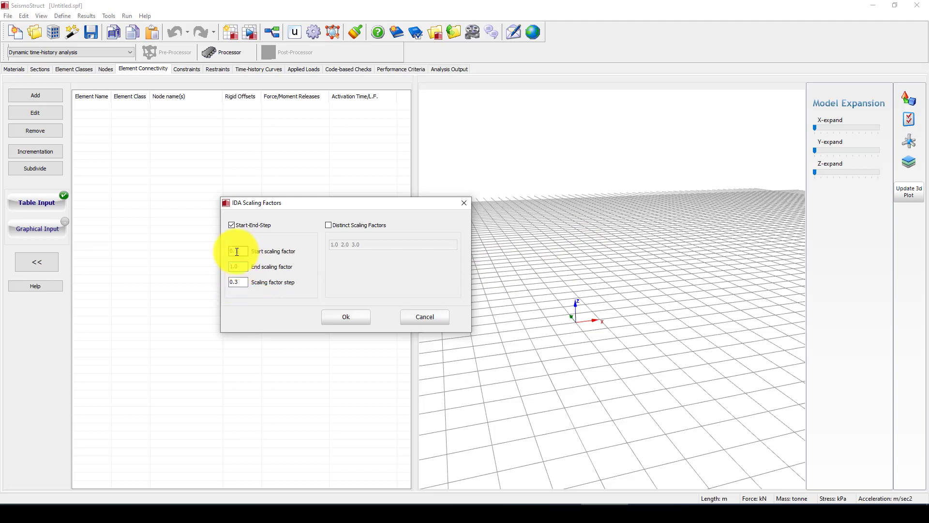
{"action": "double_click", "coordinate": [233, 251]}
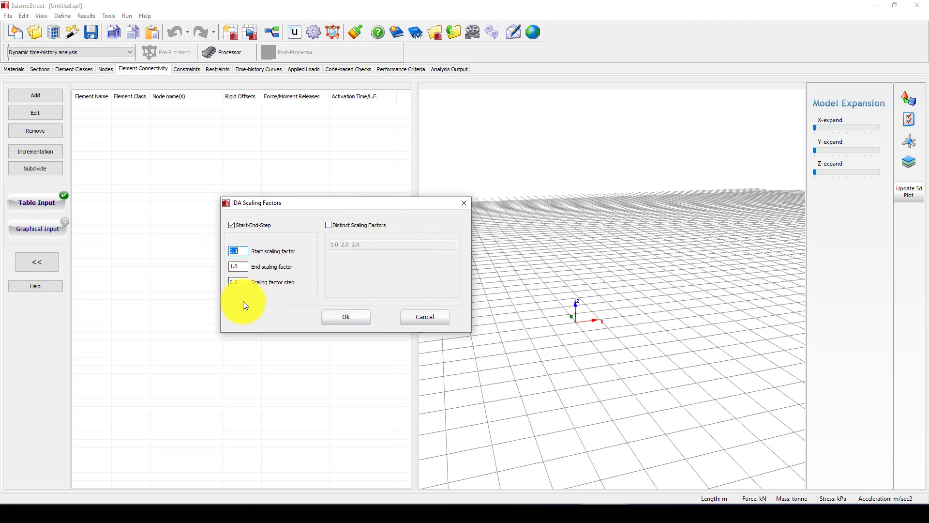
{"action": "left_click", "coordinate": [354, 321]}
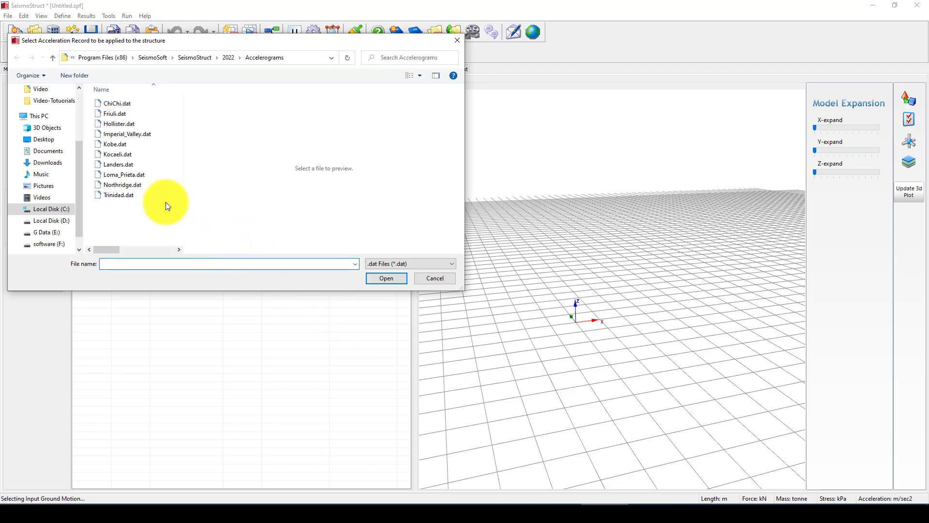
Load the Loma_Prieta.dat acceleration record and check its first data line against the file's header lines
{"action": "left_click", "coordinate": [134, 177]}
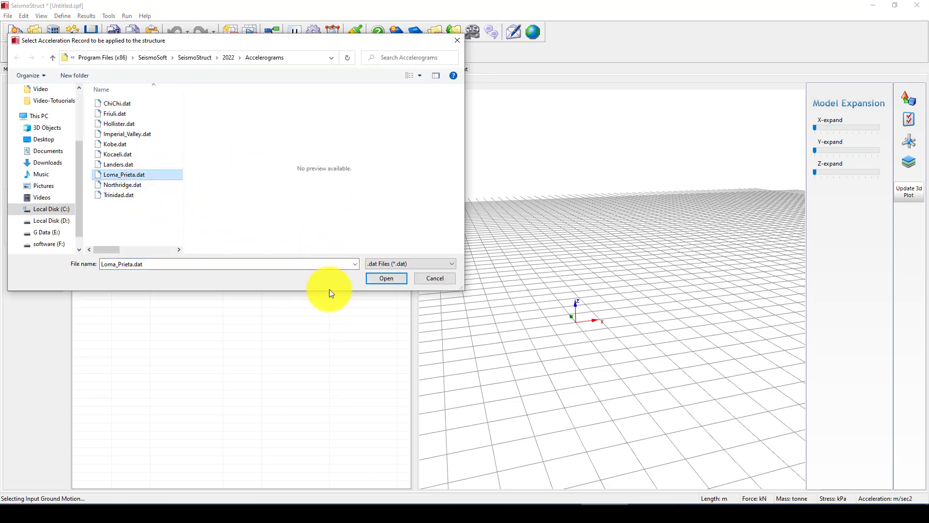
{"action": "left_click", "coordinate": [381, 278]}
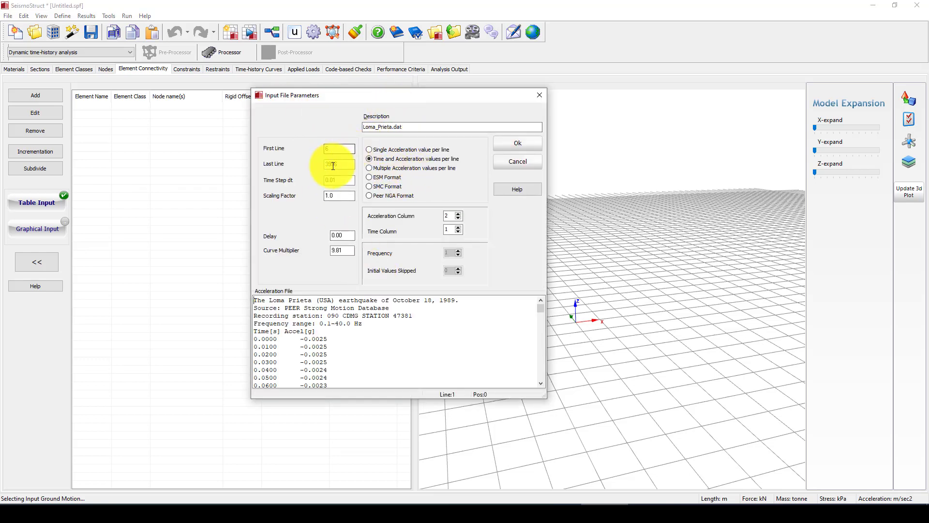
{"action": "left_click", "coordinate": [332, 149]}
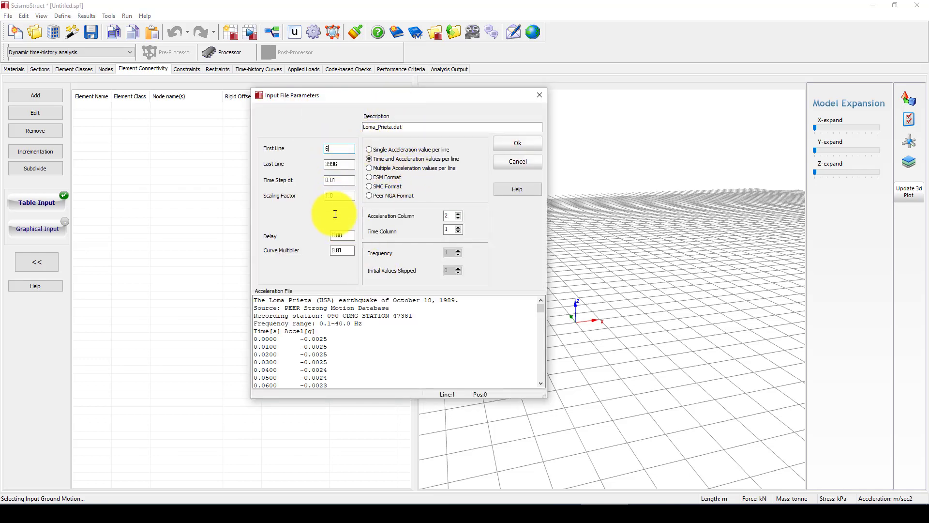
{"action": "left_click", "coordinate": [316, 331]}
{"action": "left_click_drag", "start_coordinate": [316, 331], "coordinate": [258, 323]}
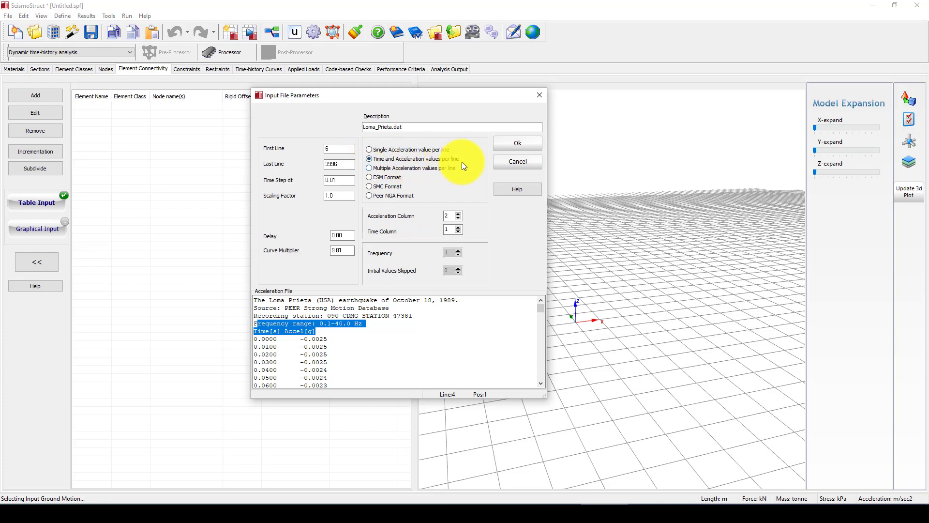
{"action": "left_click", "coordinate": [313, 362]}
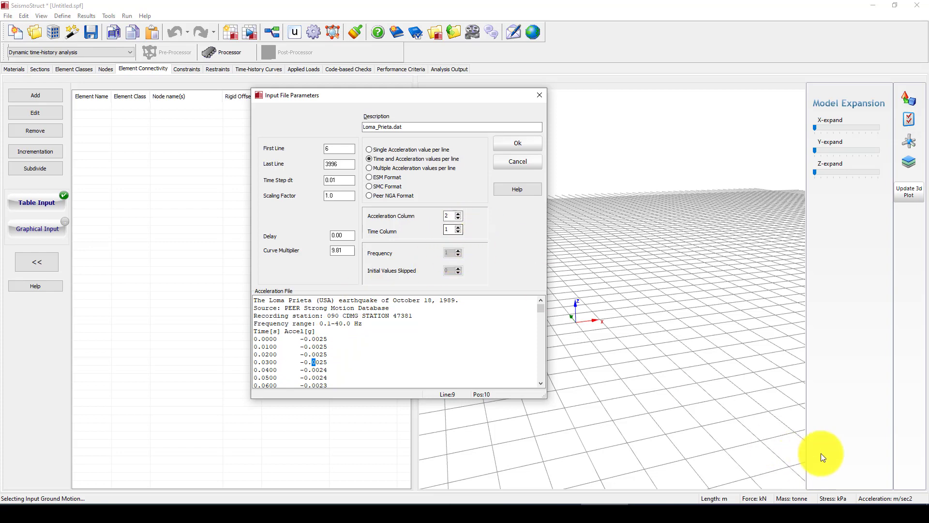
{"action": "left_click", "coordinate": [859, 439]}
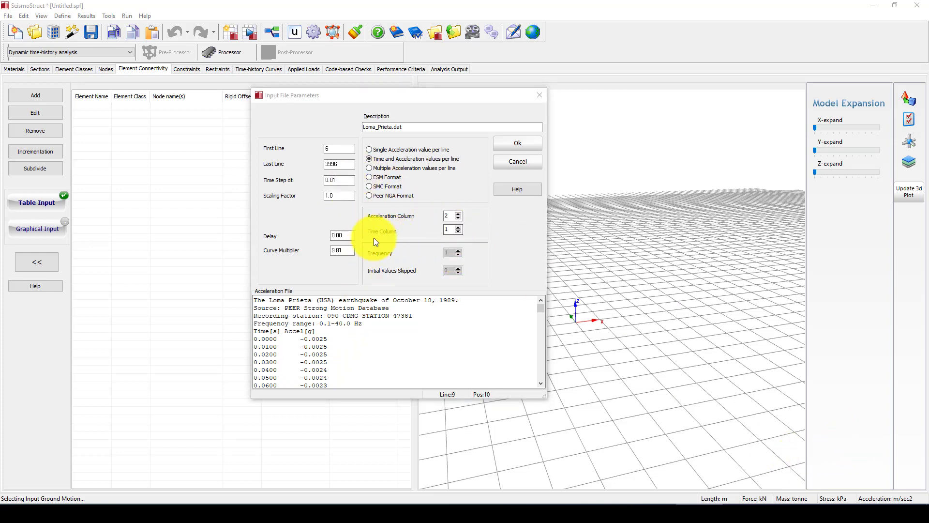
Accept the record's input file parameters and its accelerogram to generate the frame model
{"action": "left_click", "coordinate": [512, 146]}
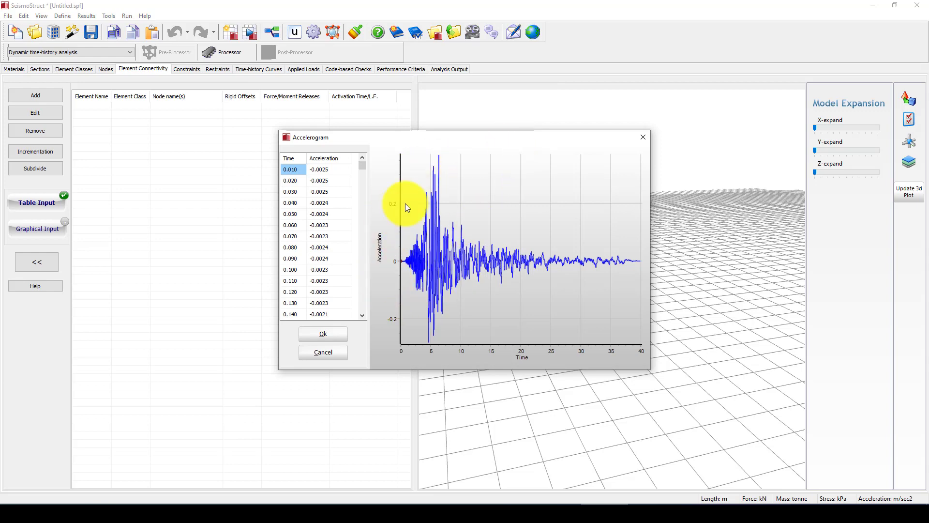
{"action": "left_click", "coordinate": [643, 139]}
{"action": "left_click", "coordinate": [519, 143]}
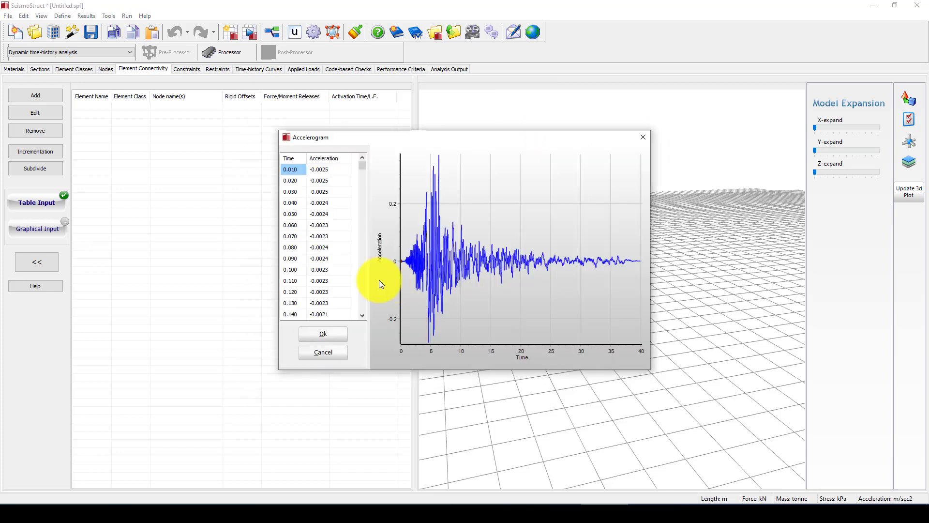
{"action": "left_click", "coordinate": [324, 334]}
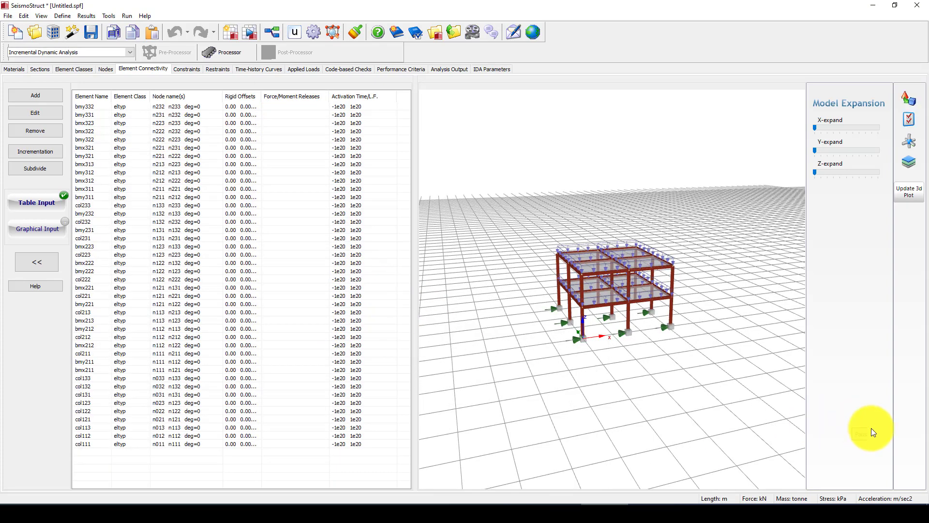
Examine the generated 3D frame's beams, columns, distributed loads and base supports from several angles and distances
{"action": "scroll", "coordinate": [629, 332], "scroll_direction": "up", "scroll_amount": 5}
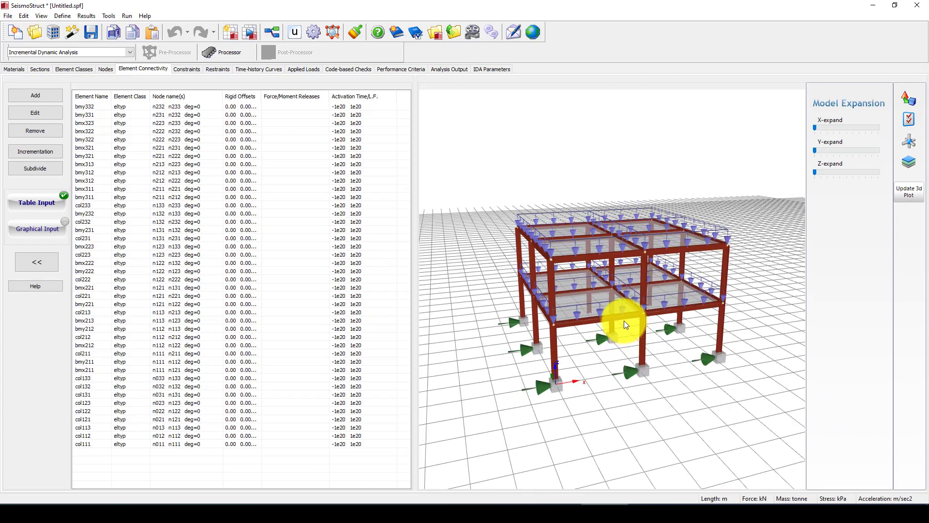
{"action": "scroll", "coordinate": [615, 309], "scroll_direction": "up", "scroll_amount": 10}
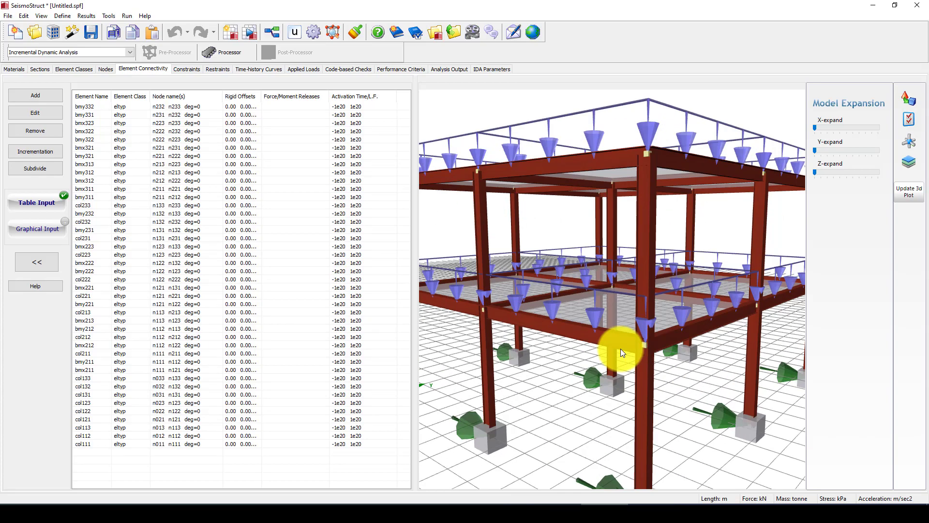
{"action": "scroll", "coordinate": [660, 332], "scroll_direction": "down", "scroll_amount": 10}
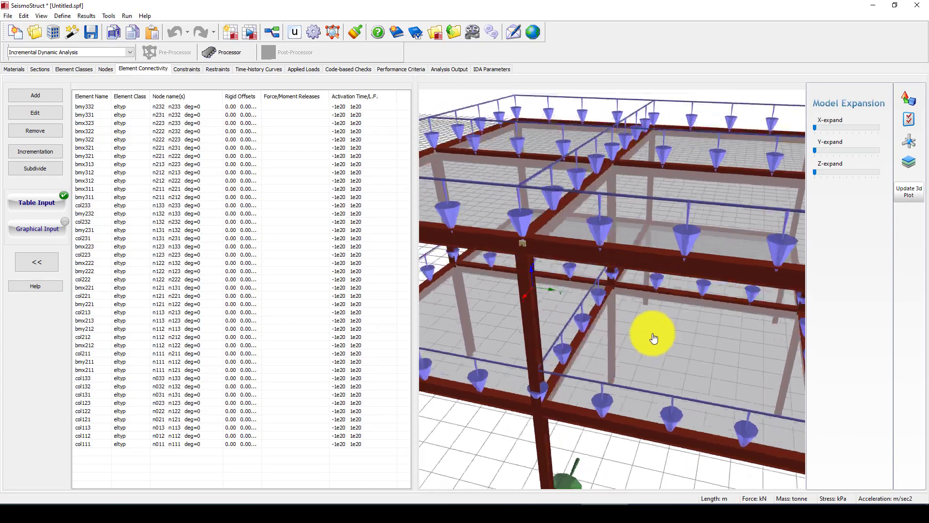
{"action": "scroll", "coordinate": [558, 394], "scroll_direction": "up", "scroll_amount": 3}
{"action": "left_click_drag", "start_coordinate": [557, 393], "coordinate": [595, 343]}
{"action": "scroll", "coordinate": [596, 345], "scroll_direction": "up", "scroll_amount": 5}
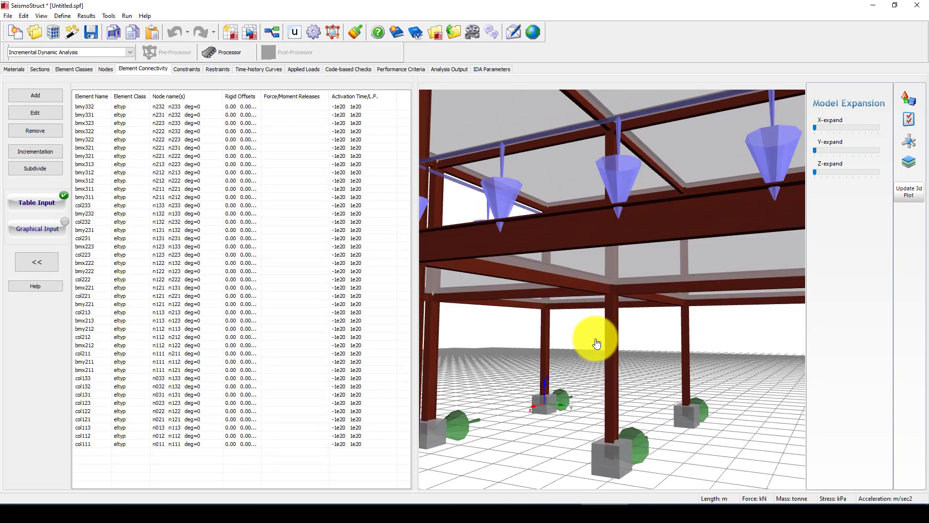
{"action": "scroll", "coordinate": [591, 309], "scroll_direction": "up", "scroll_amount": 8}
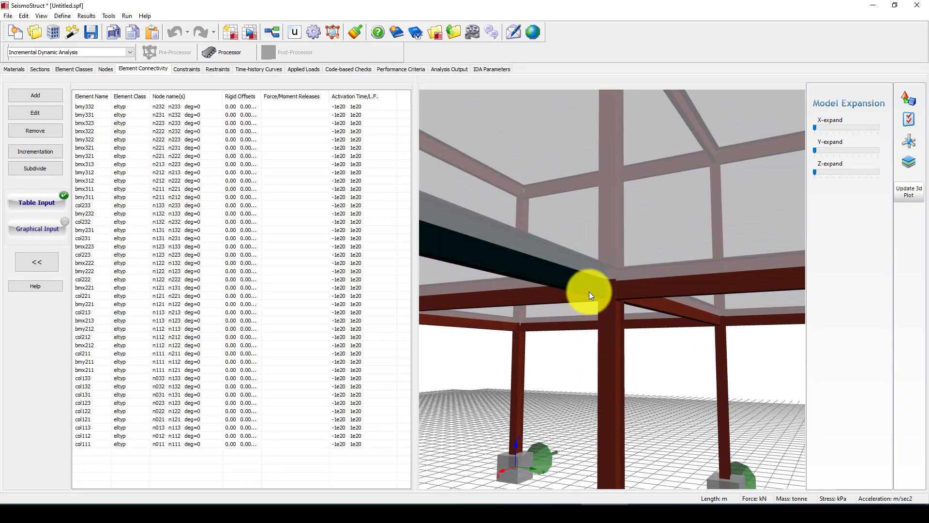
{"action": "scroll", "coordinate": [605, 300], "scroll_direction": "up", "scroll_amount": 8}
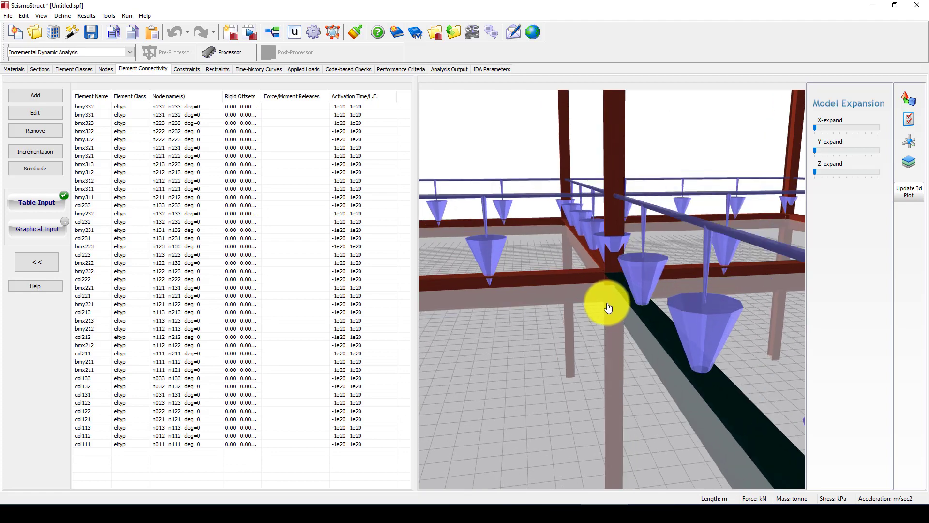
{"action": "scroll", "coordinate": [607, 303], "scroll_direction": "down", "scroll_amount": 10}
{"action": "left_click_drag", "start_coordinate": [607, 303], "coordinate": [633, 305]}
{"action": "scroll", "coordinate": [670, 270], "scroll_direction": "down", "scroll_amount": 2}
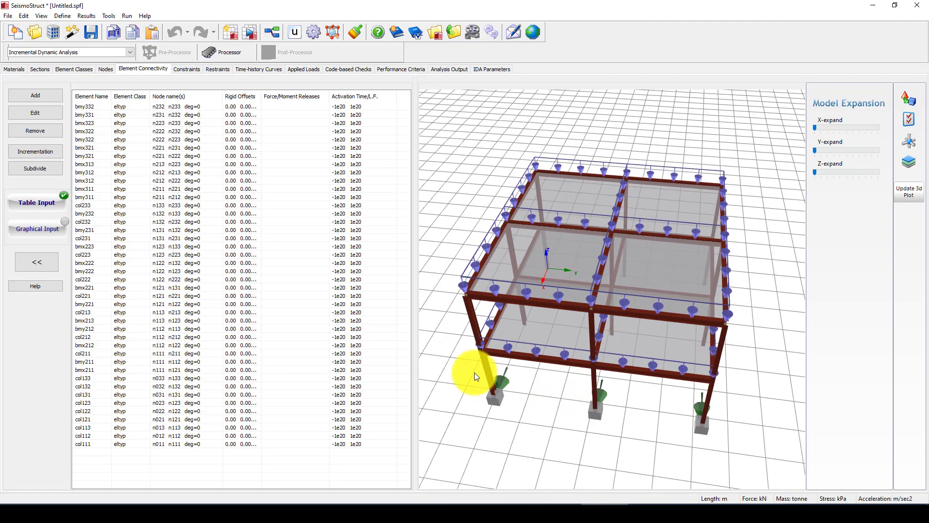
Change the material type of the frame's steel material mat to stl_mp, the Menegotto-Pinto steel model
{"action": "left_click", "coordinate": [13, 68]}
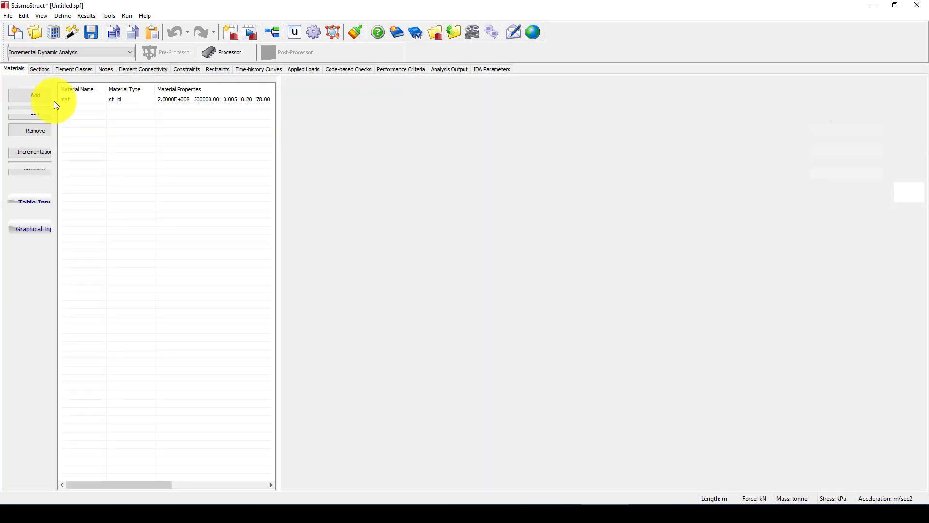
{"action": "left_click", "coordinate": [97, 100]}
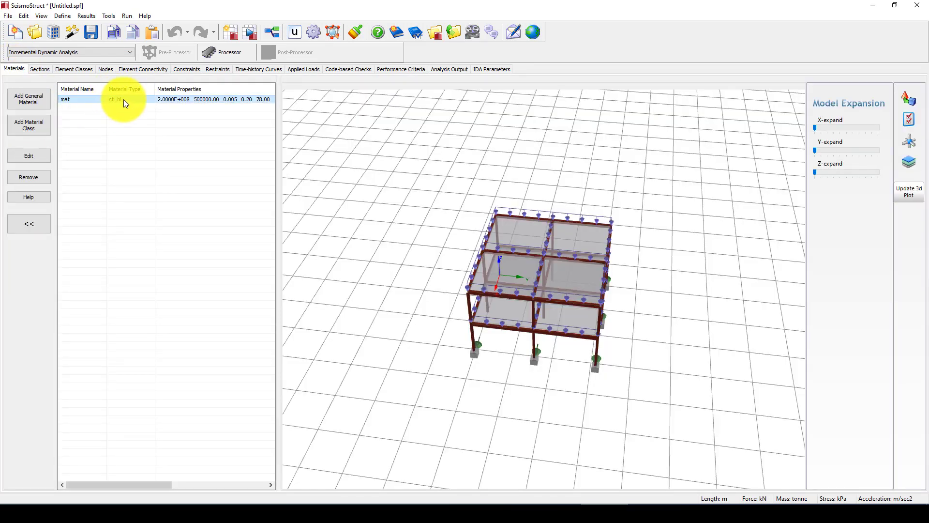
{"action": "left_click", "coordinate": [28, 155]}
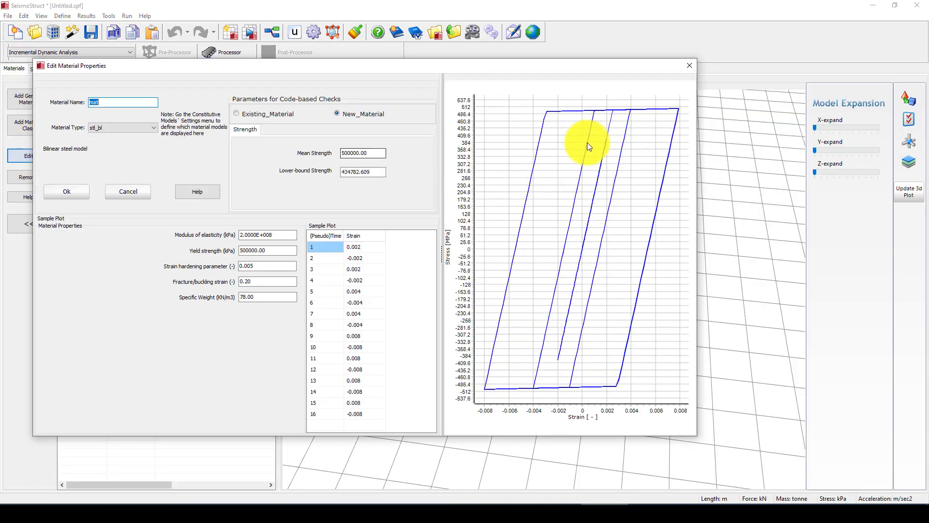
{"action": "left_click", "coordinate": [111, 125]}
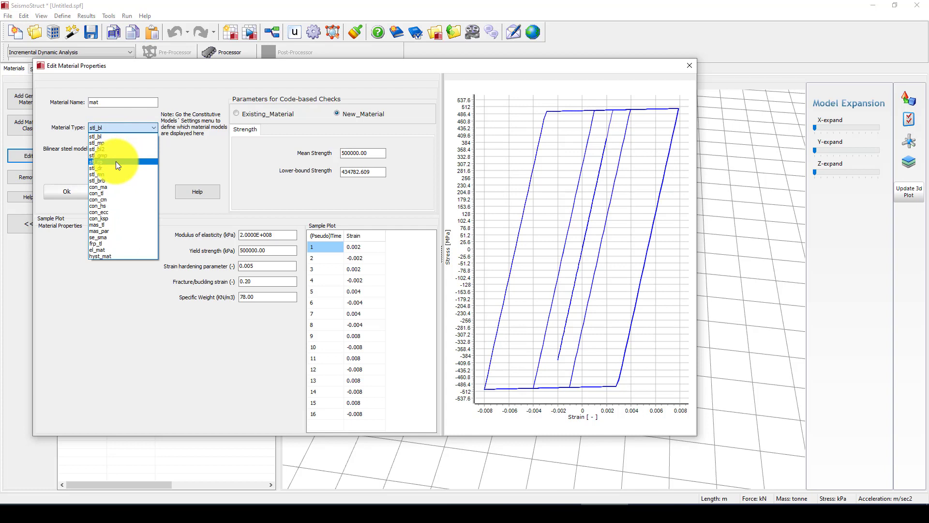
{"action": "left_click", "coordinate": [113, 143]}
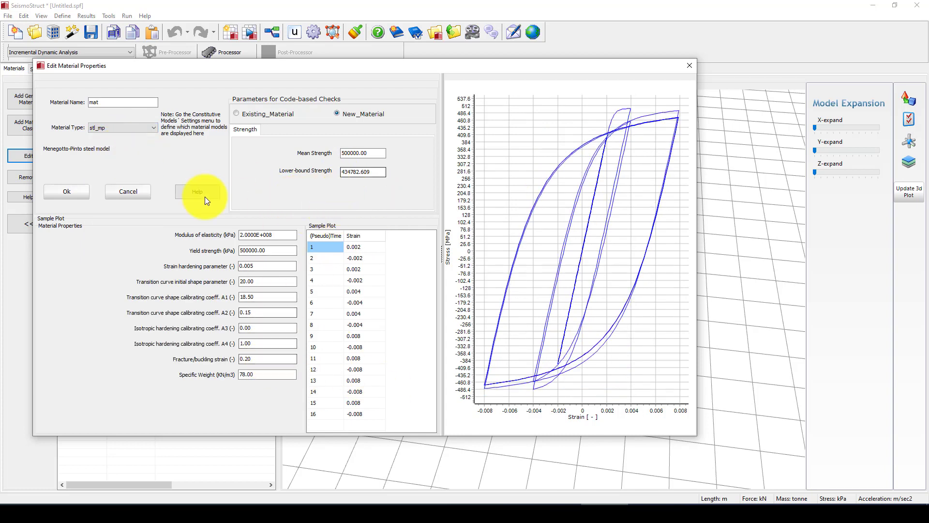
{"action": "left_click", "coordinate": [66, 192]}
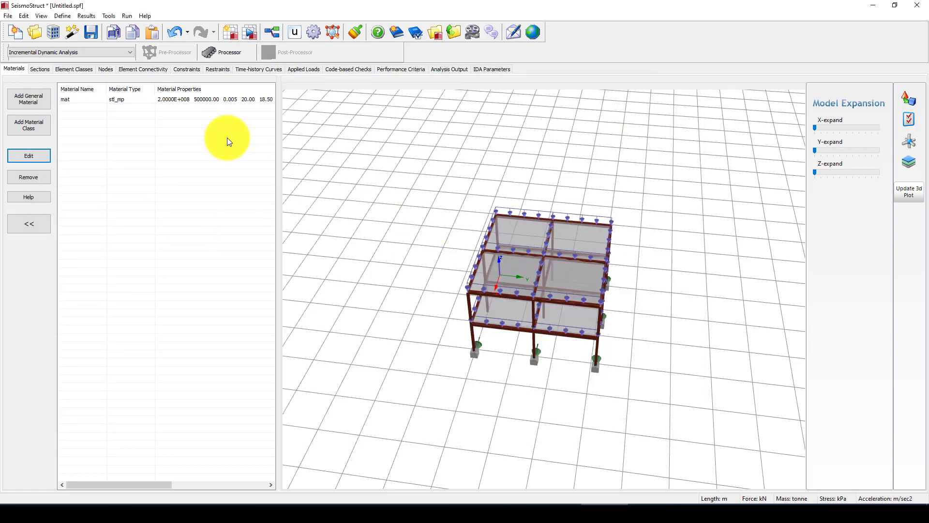
{"action": "left_click", "coordinate": [148, 101]}
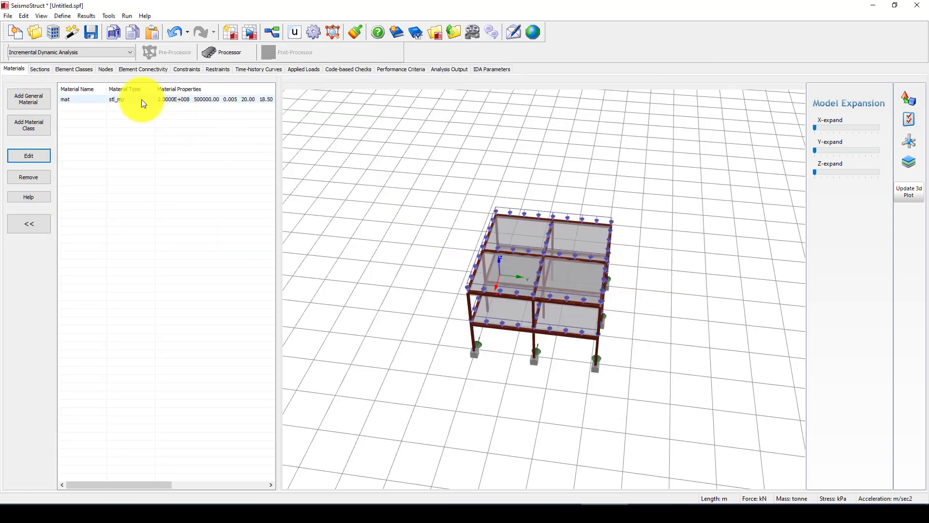
Open the steel section sec for editing and review its material, dimensions and section characteristics
{"action": "left_click", "coordinate": [40, 71]}
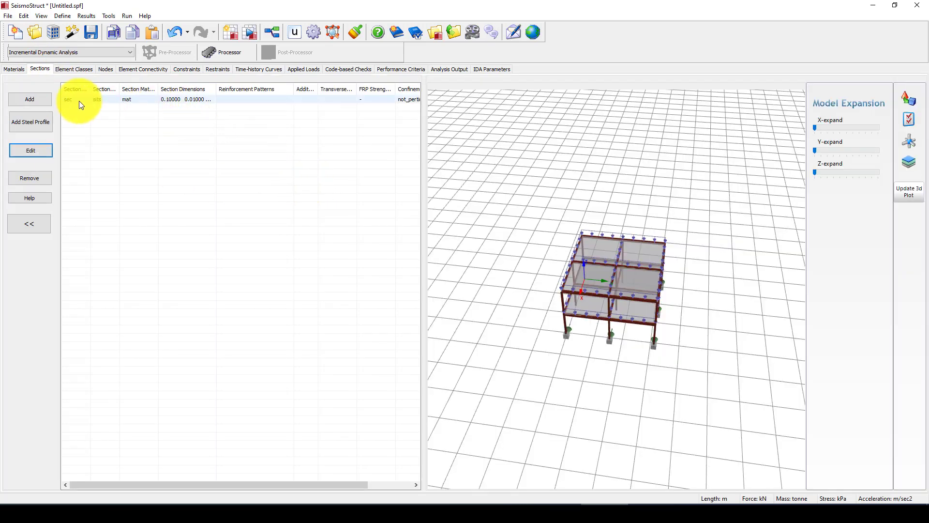
{"action": "left_click", "coordinate": [81, 104]}
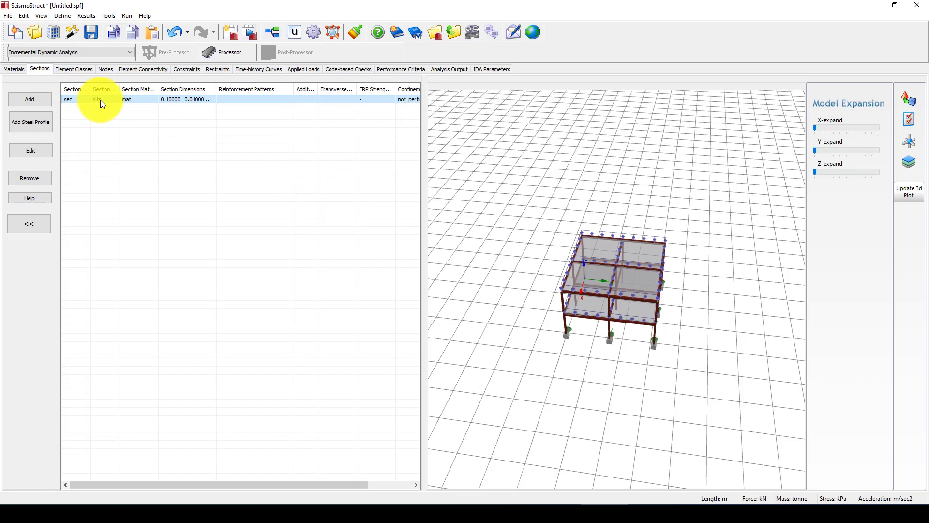
{"action": "left_click", "coordinate": [30, 150]}
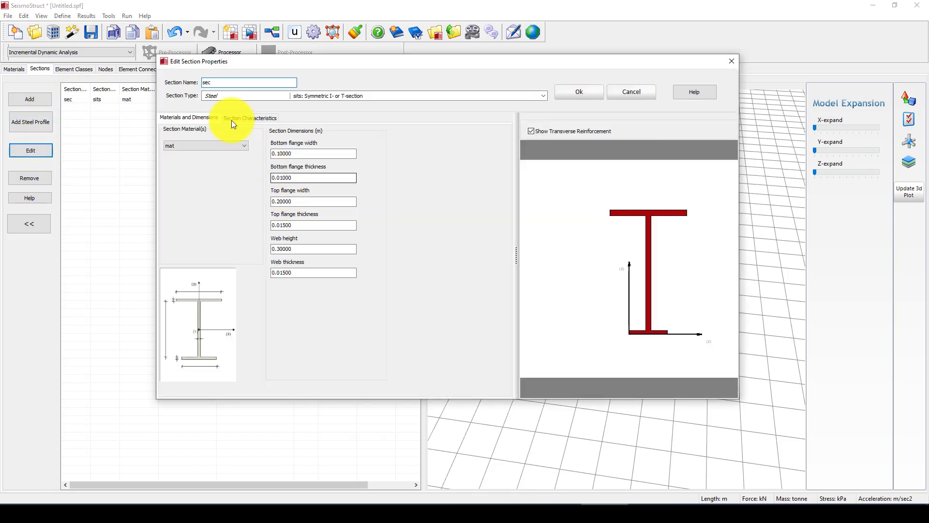
{"action": "left_click", "coordinate": [199, 146]}
{"action": "left_click", "coordinate": [200, 154]}
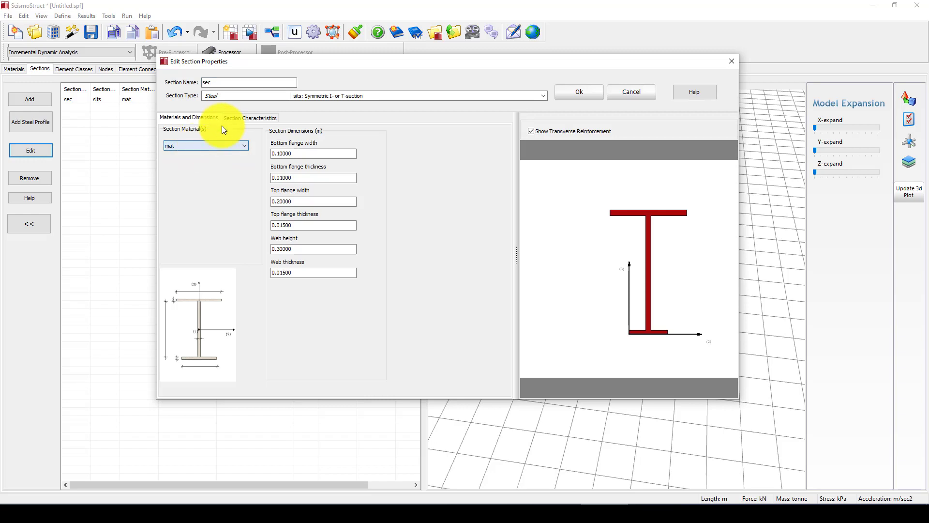
{"action": "left_click", "coordinate": [242, 119]}
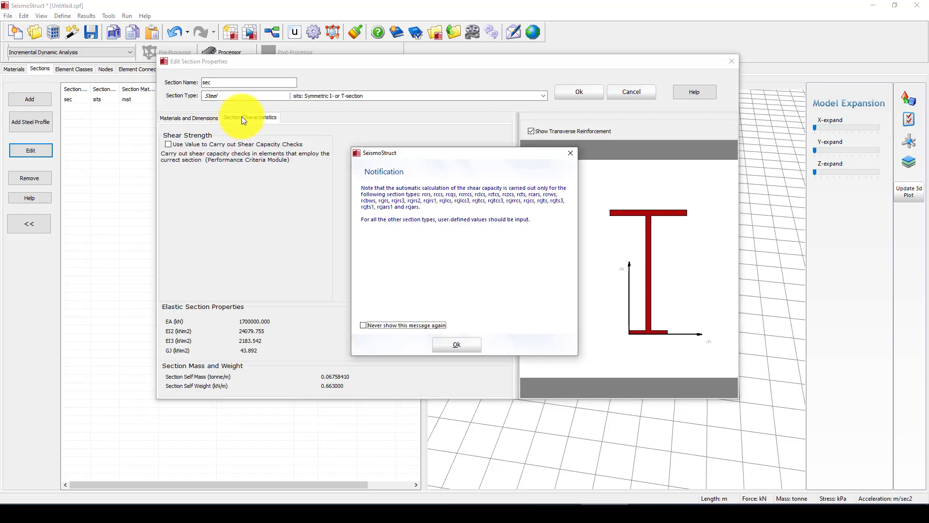
{"action": "left_click", "coordinate": [457, 345]}
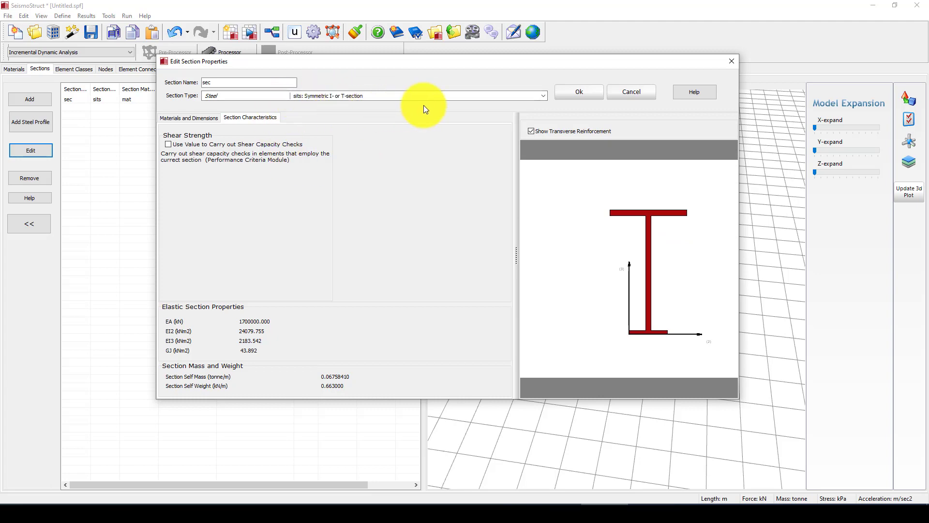
Browse the available section types and accept section sec with its type kept as sits: Symmetric I- or T-section
{"action": "left_click", "coordinate": [540, 95]}
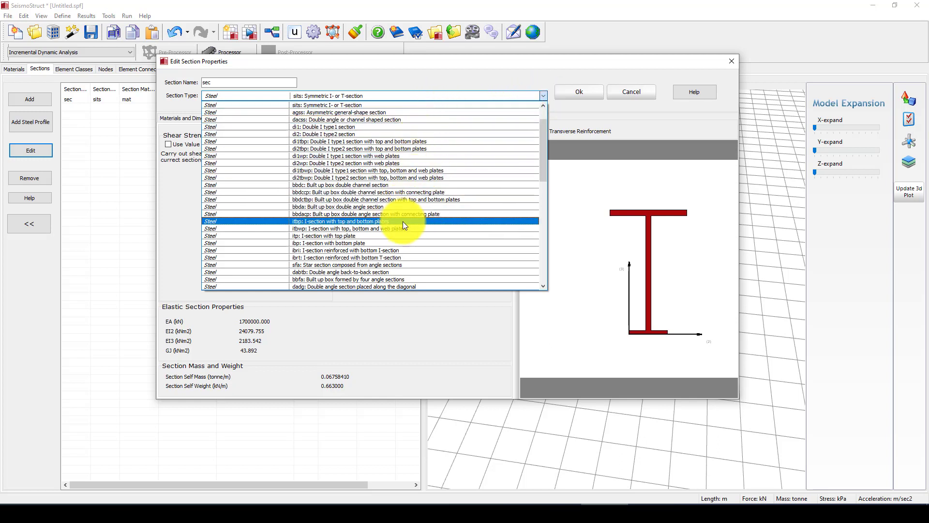
{"action": "scroll", "coordinate": [402, 221], "scroll_direction": "down", "scroll_amount": 1}
{"action": "scroll", "coordinate": [402, 219], "scroll_direction": "down", "scroll_amount": 9}
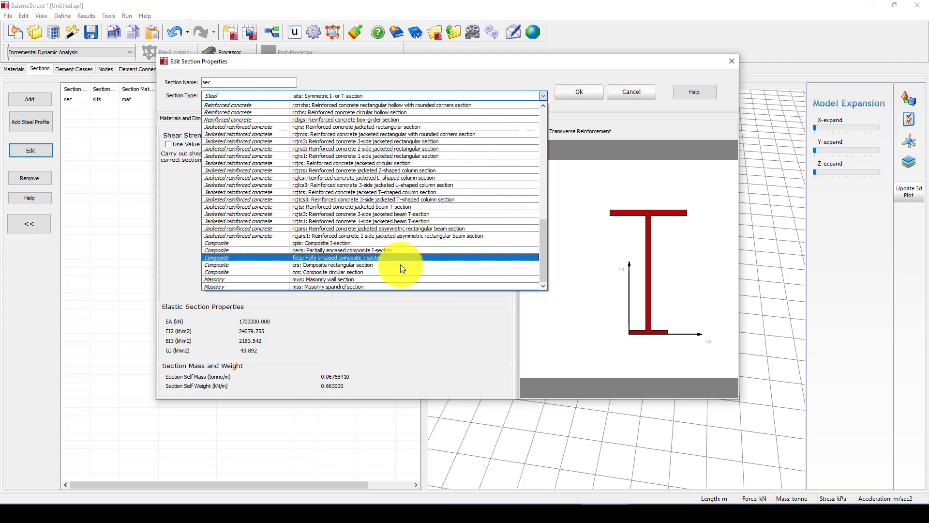
{"action": "scroll", "coordinate": [393, 254], "scroll_direction": "up", "scroll_amount": 2}
{"action": "scroll", "coordinate": [363, 223], "scroll_direction": "up", "scroll_amount": 10}
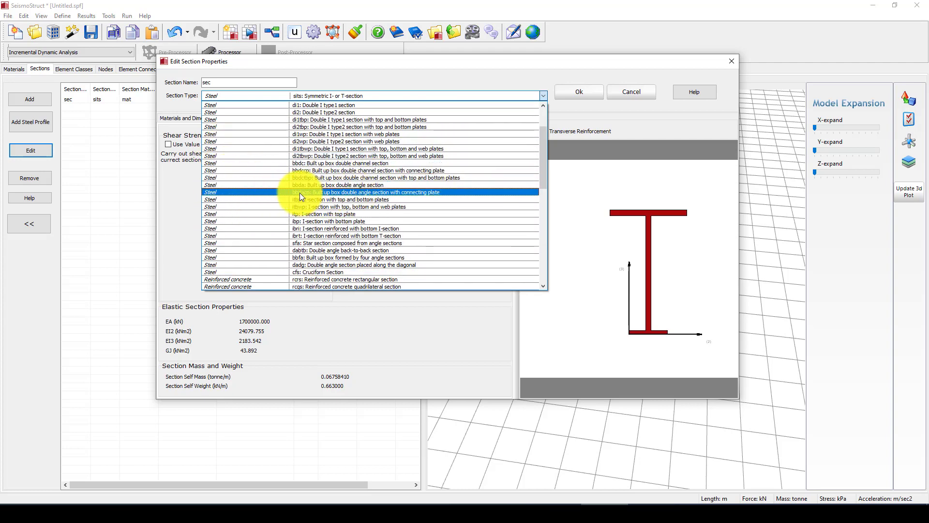
{"action": "left_click", "coordinate": [499, 67]}
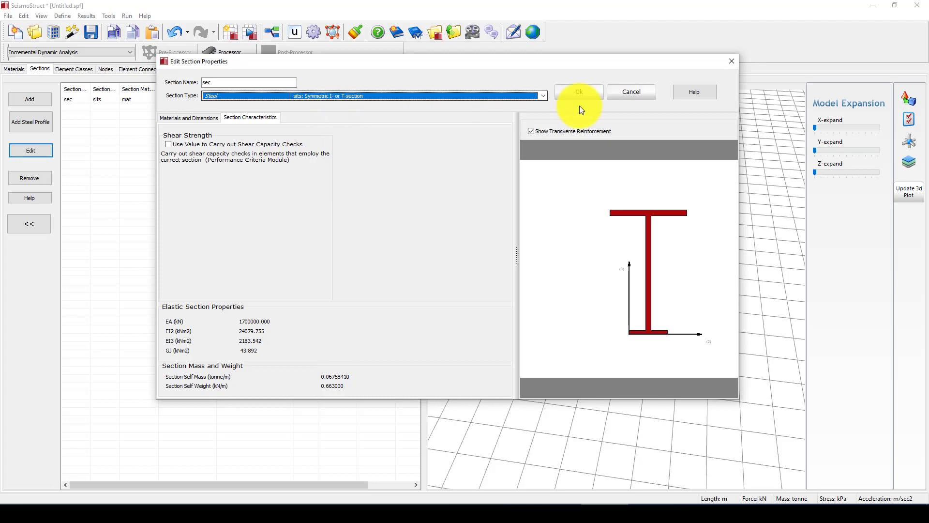
{"action": "left_click", "coordinate": [586, 94]}
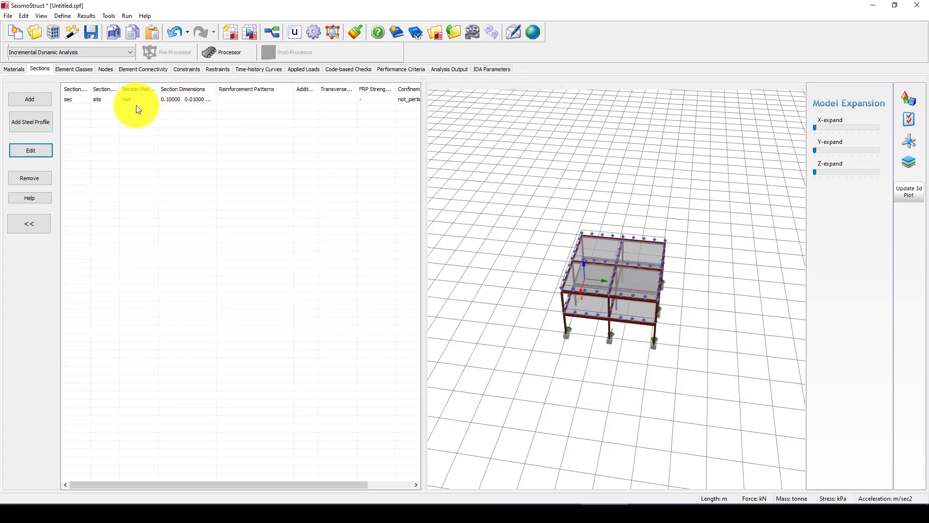
Check the dimensions listed for section sec and the infrmFBPH element class eltyp that uses it
{"action": "left_click", "coordinate": [176, 99]}
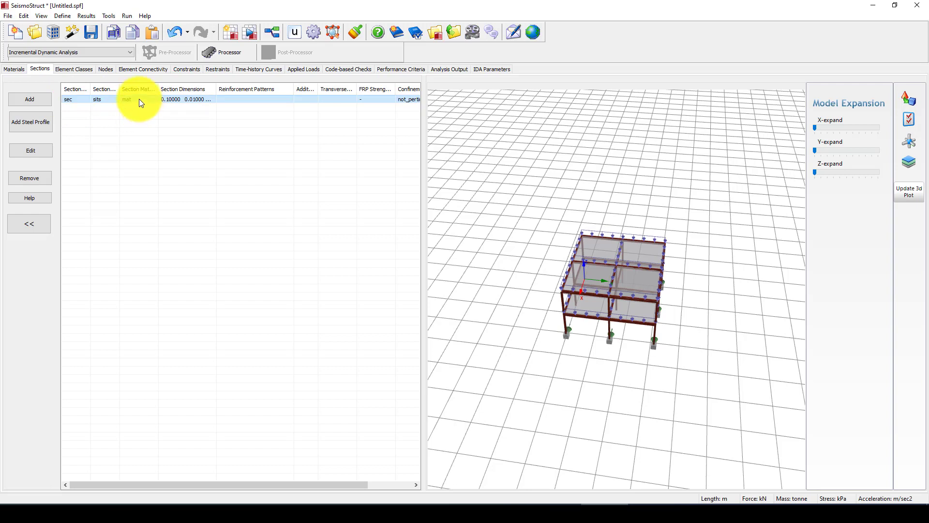
{"action": "left_click", "coordinate": [182, 99]}
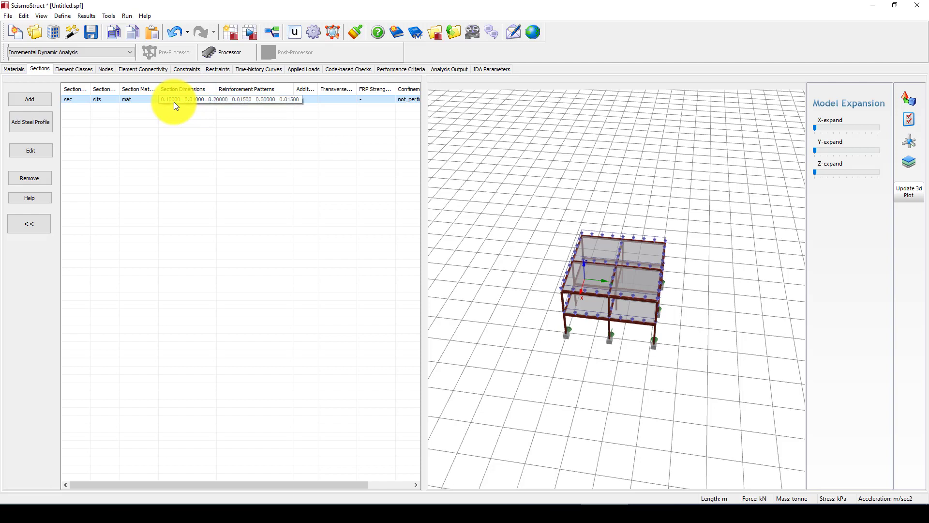
{"action": "left_click", "coordinate": [597, 337]}
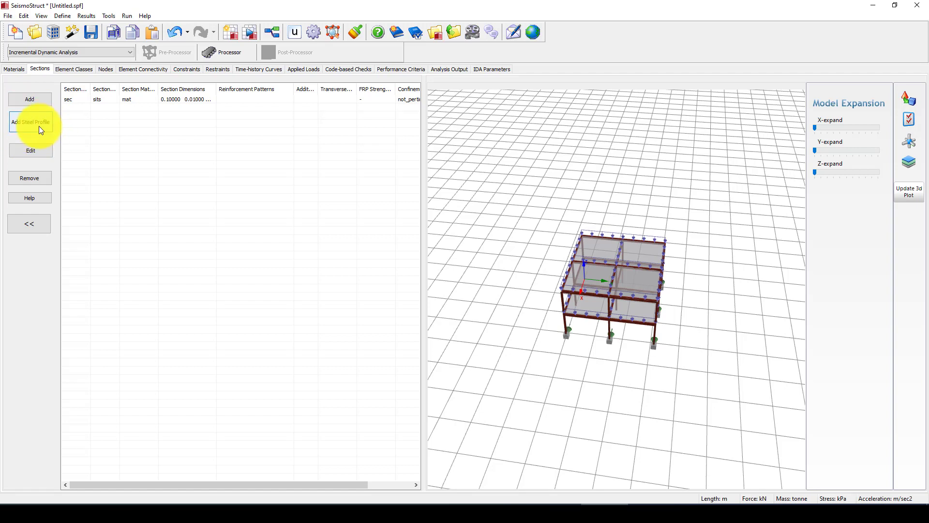
{"action": "left_click", "coordinate": [68, 71]}
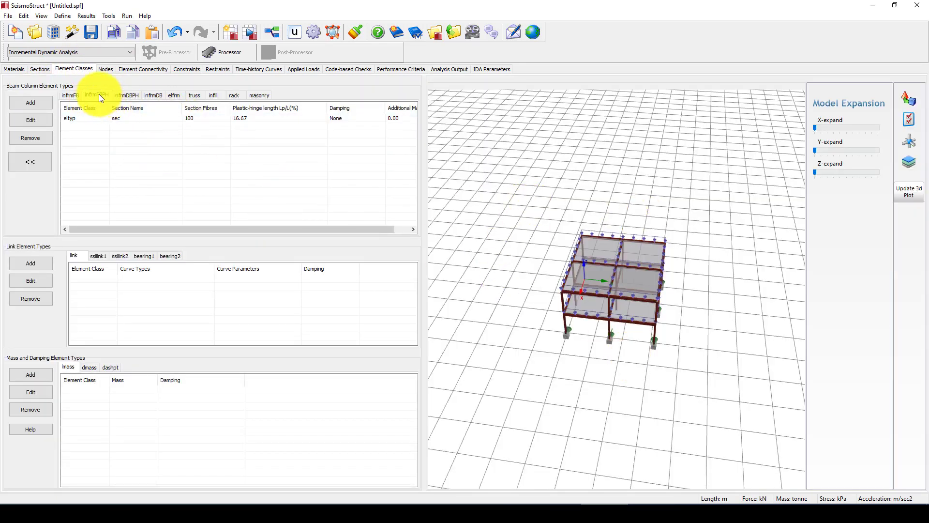
{"action": "left_click", "coordinate": [79, 118]}
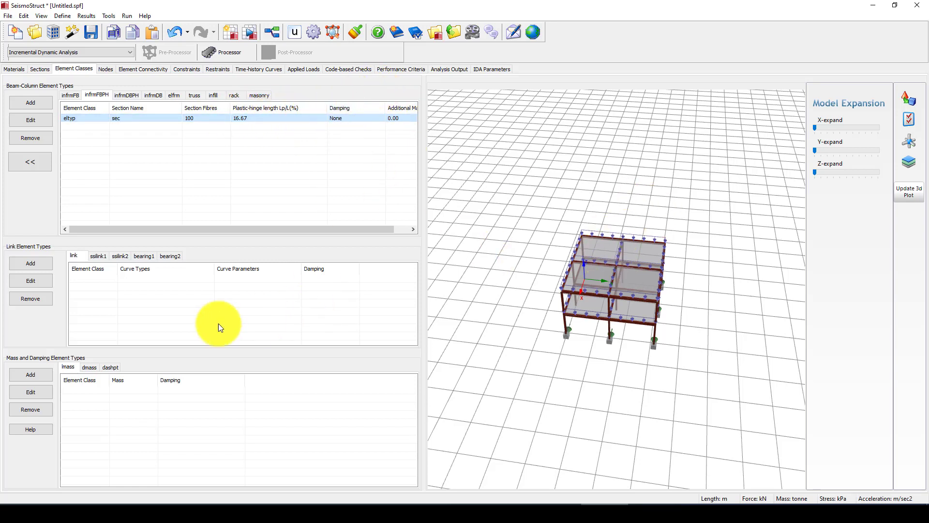
Review the frame's nodes, its element connectivity and the rigid diaphragm constraints of the two floors
{"action": "left_click", "coordinate": [108, 70]}
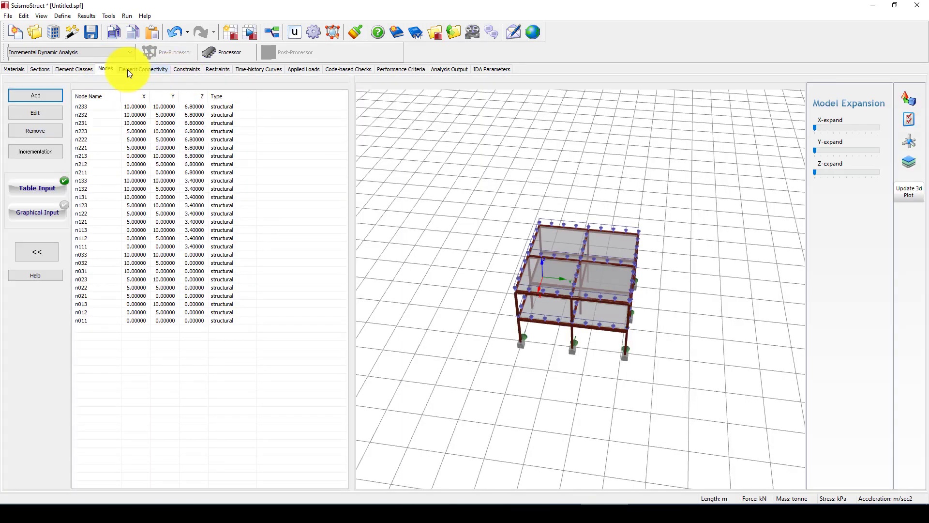
{"action": "left_click", "coordinate": [130, 71]}
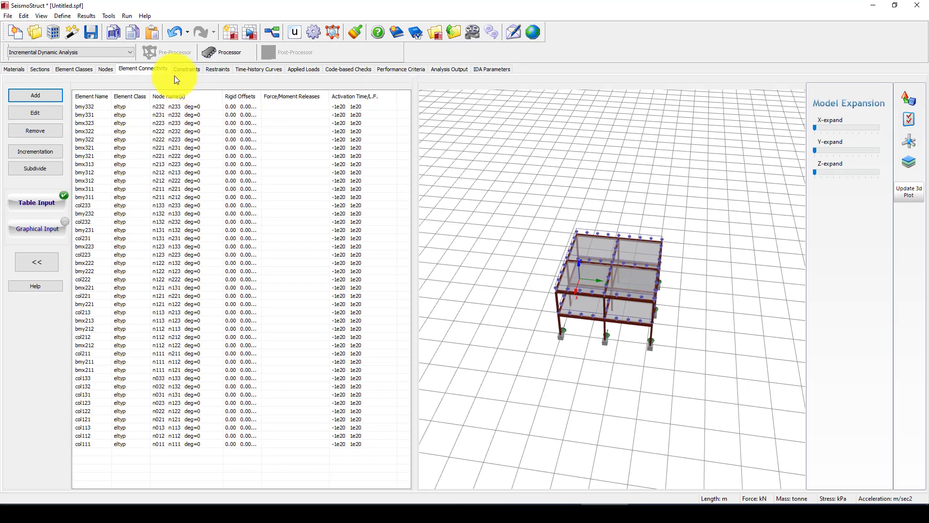
{"action": "left_click", "coordinate": [177, 71]}
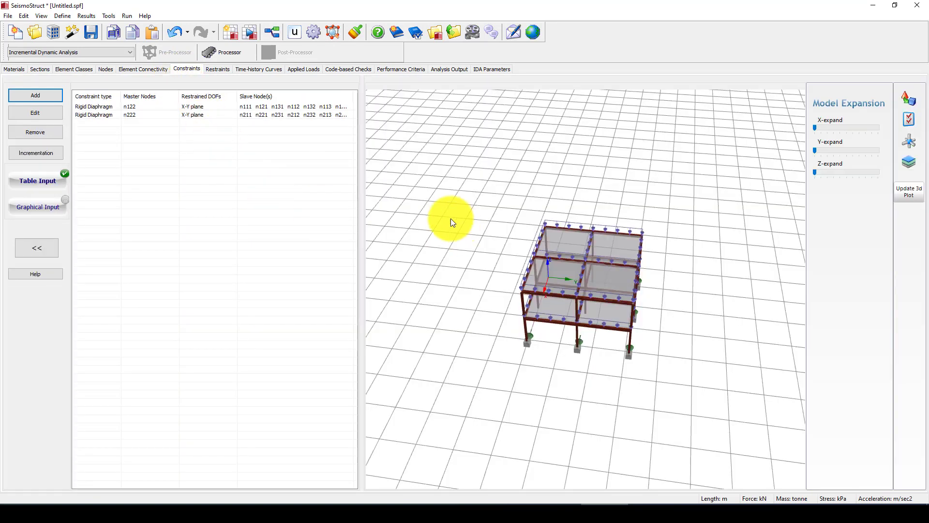
{"action": "left_click", "coordinate": [198, 107]}
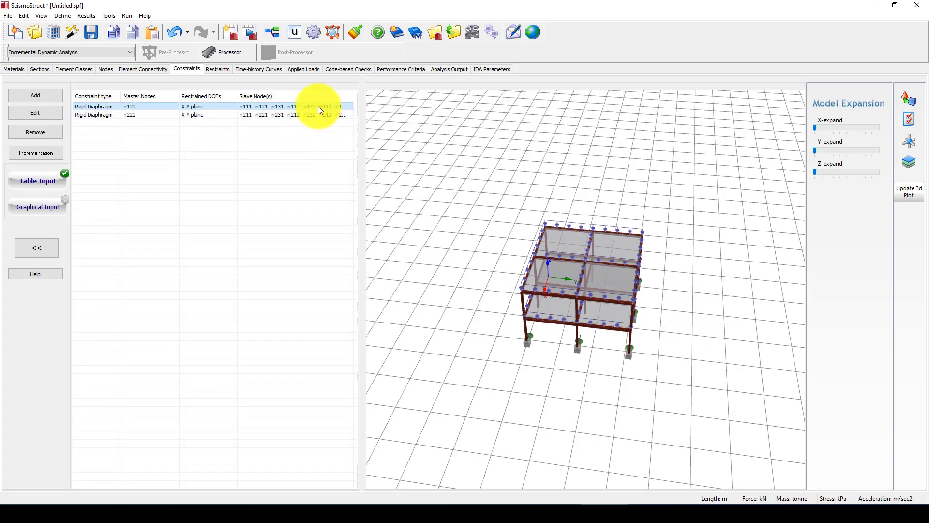
Inspect the restraints of the base nodes n033 to n011 and locate the supports on the 3D frame
{"action": "left_click", "coordinate": [218, 70]}
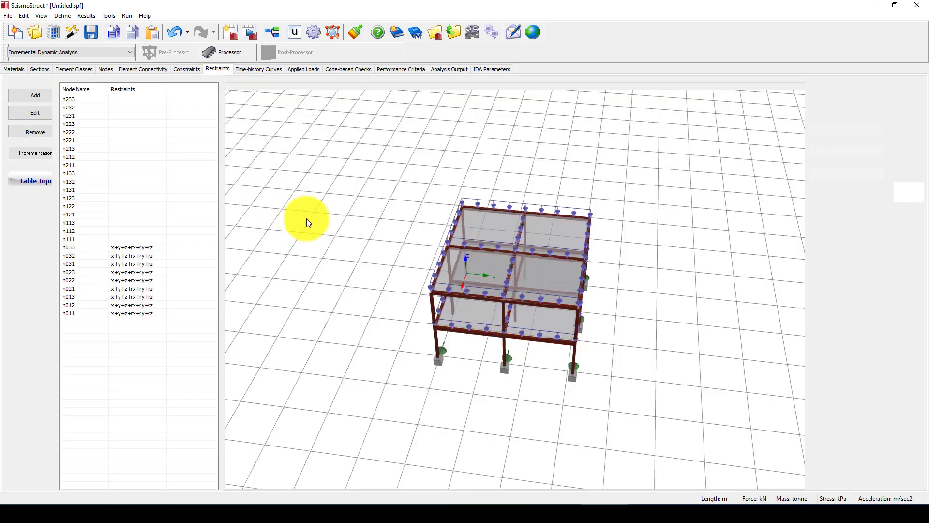
{"action": "left_click", "coordinate": [132, 247]}
{"action": "left_click", "coordinate": [133, 255], "text": "shift"}
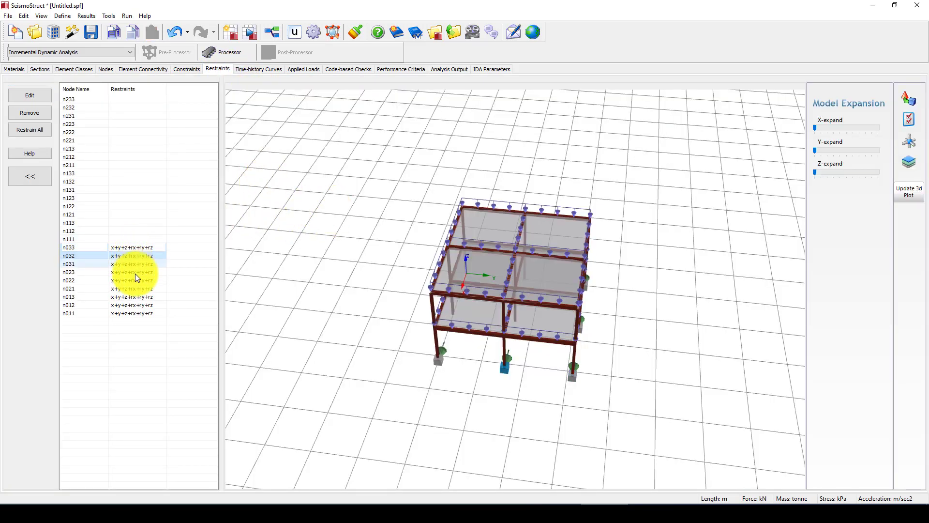
{"action": "left_click", "coordinate": [133, 305]}
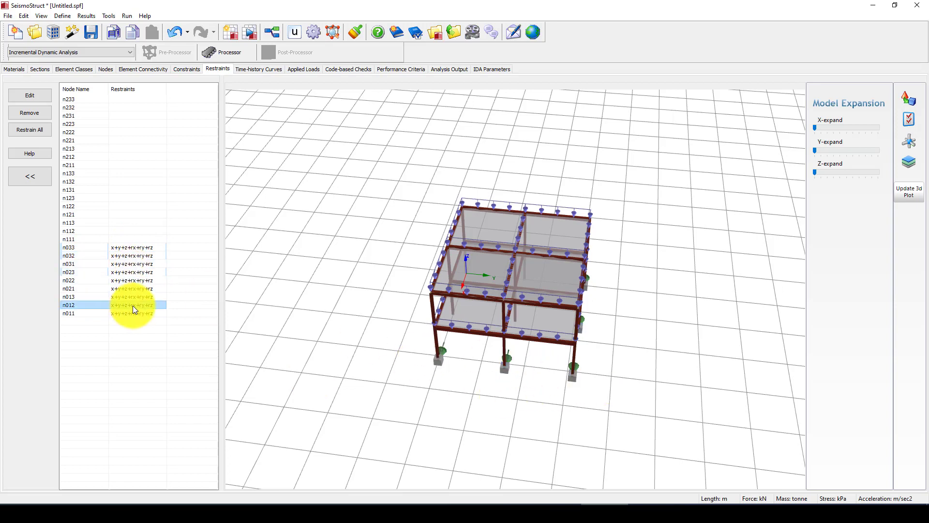
{"action": "left_click", "coordinate": [72, 313], "text": "shift"}
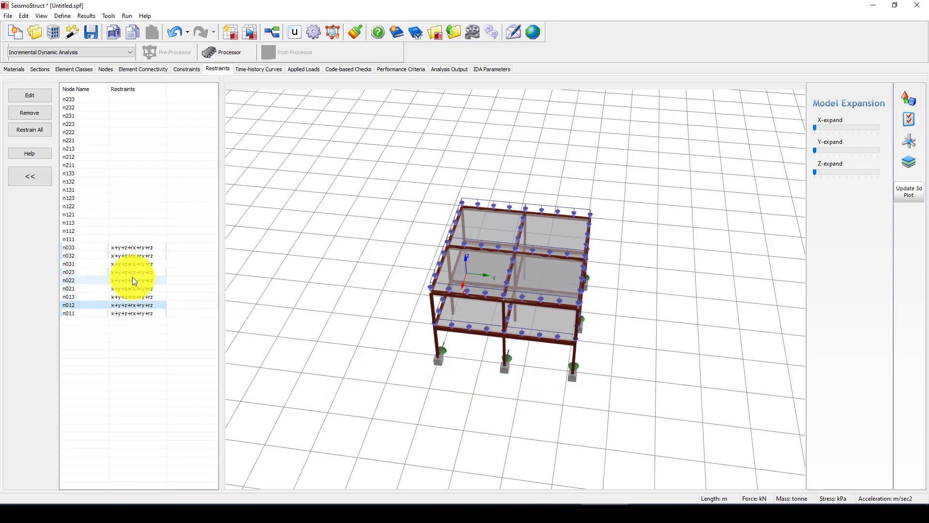
{"action": "left_click", "coordinate": [120, 313]}
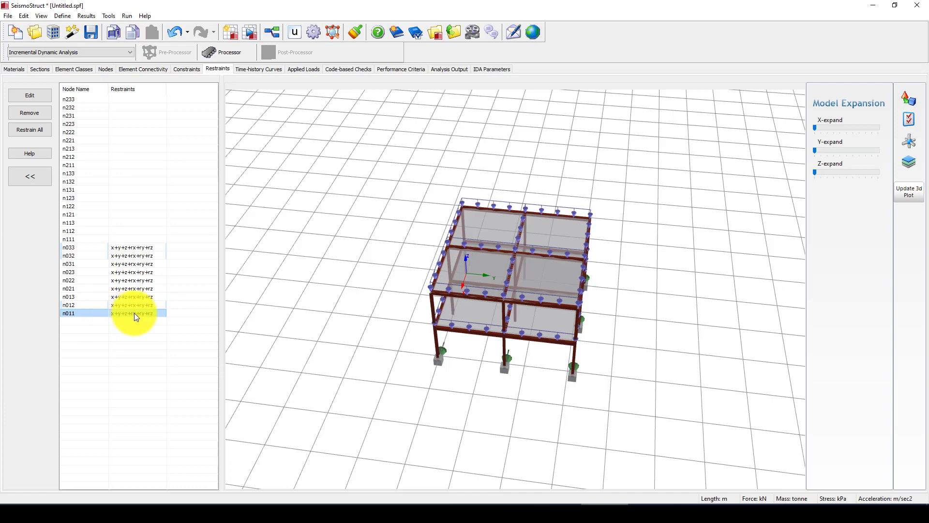
{"action": "left_click_drag", "start_coordinate": [561, 352], "coordinate": [411, 312]}
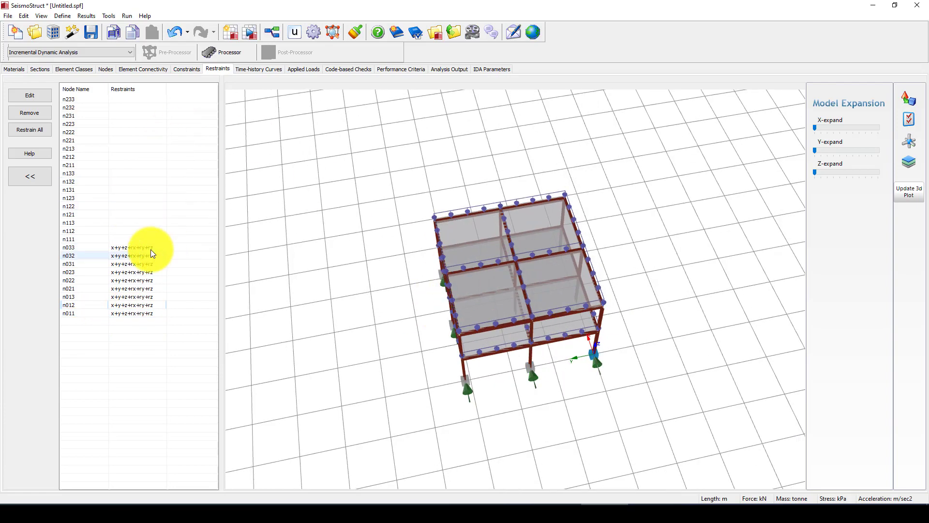
{"action": "left_click", "coordinate": [134, 255]}
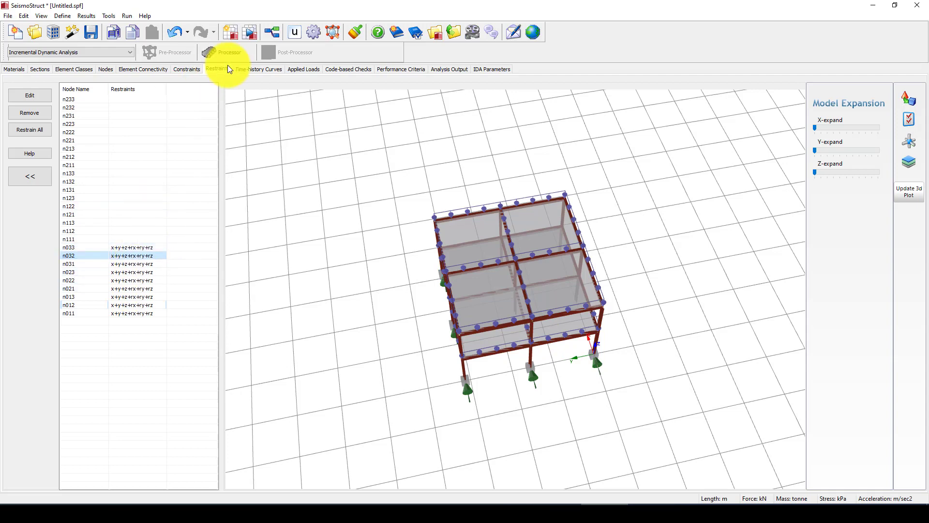
View the time-history curve crv1 from Loma_Prieta.dat, including its load factors and plot
{"action": "left_click", "coordinate": [248, 68]}
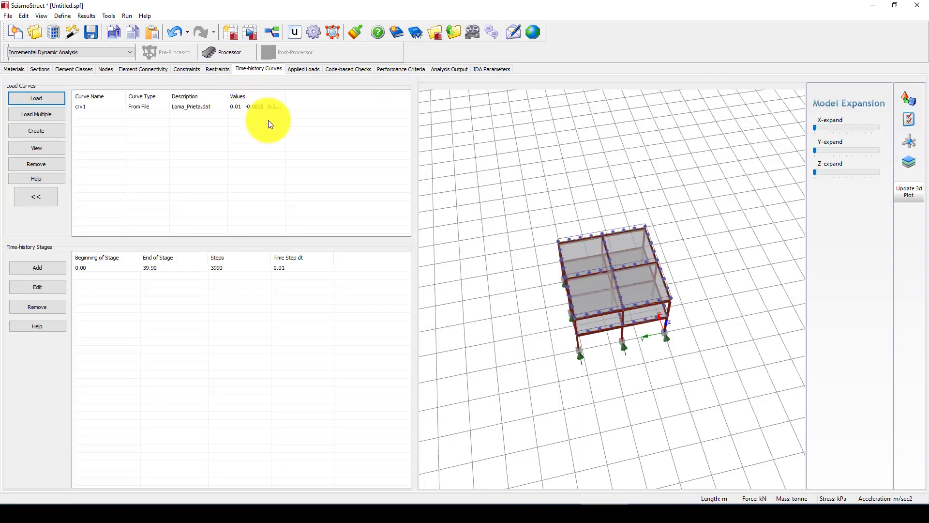
{"action": "left_click", "coordinate": [145, 107]}
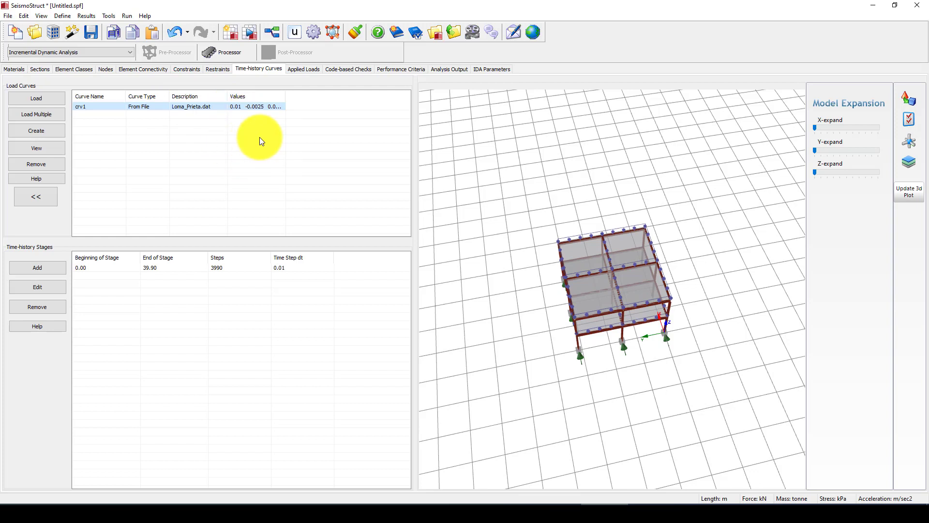
{"action": "left_click", "coordinate": [47, 149]}
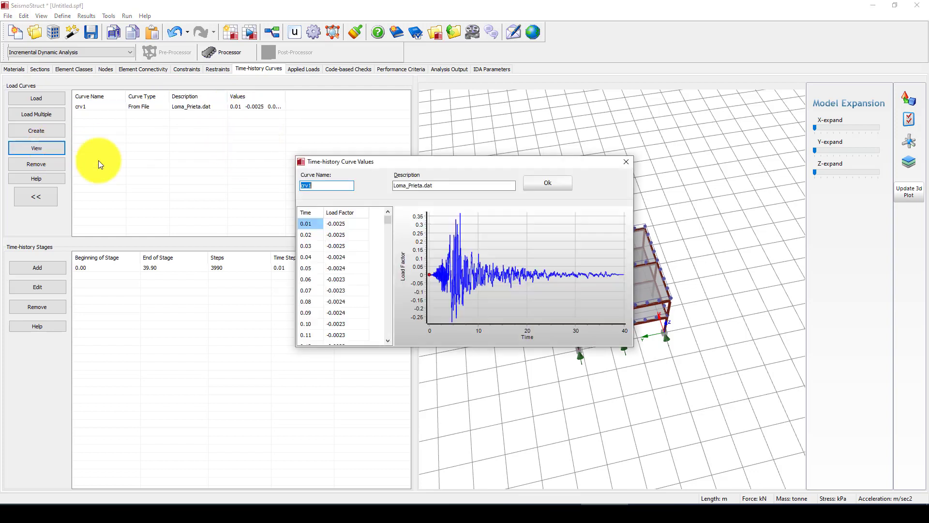
{"action": "left_click", "coordinate": [564, 183]}
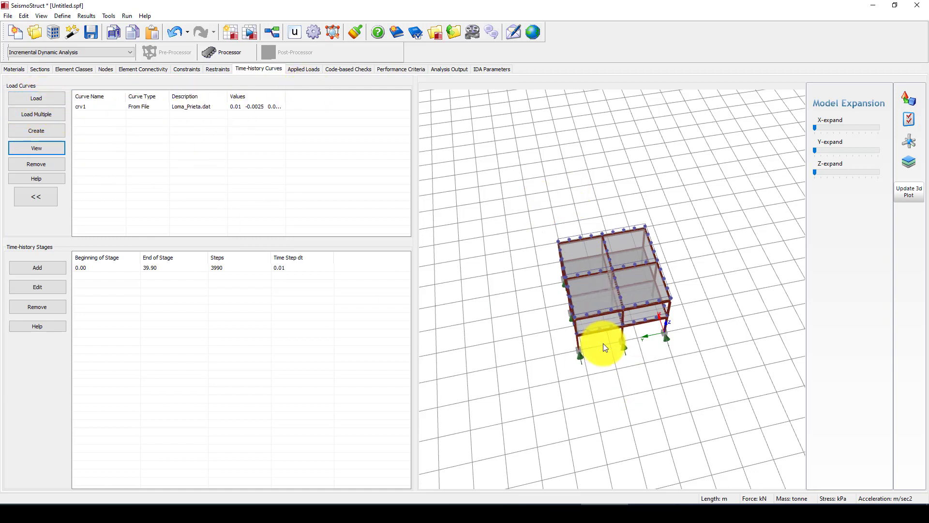
Review the dynamic acceleration loads on the base nodes and the permanent loads on the beam elements
{"action": "left_click", "coordinate": [300, 72]}
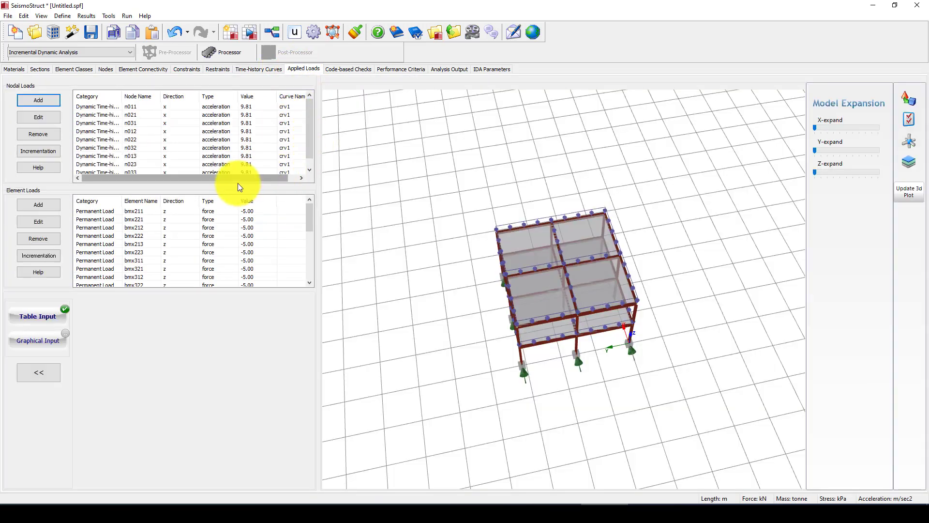
{"action": "left_click", "coordinate": [112, 116]}
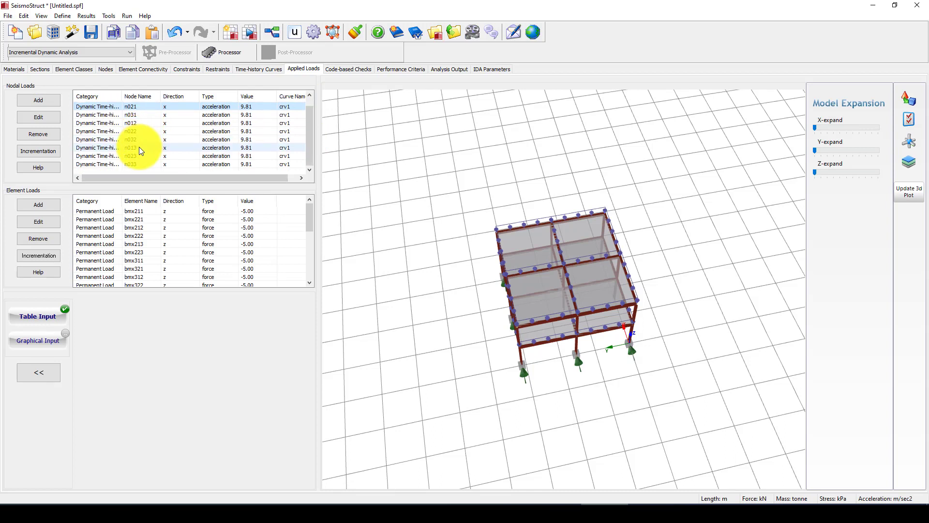
{"action": "left_click", "coordinate": [120, 219]}
{"action": "left_click_drag", "start_coordinate": [308, 213], "coordinate": [309, 246]}
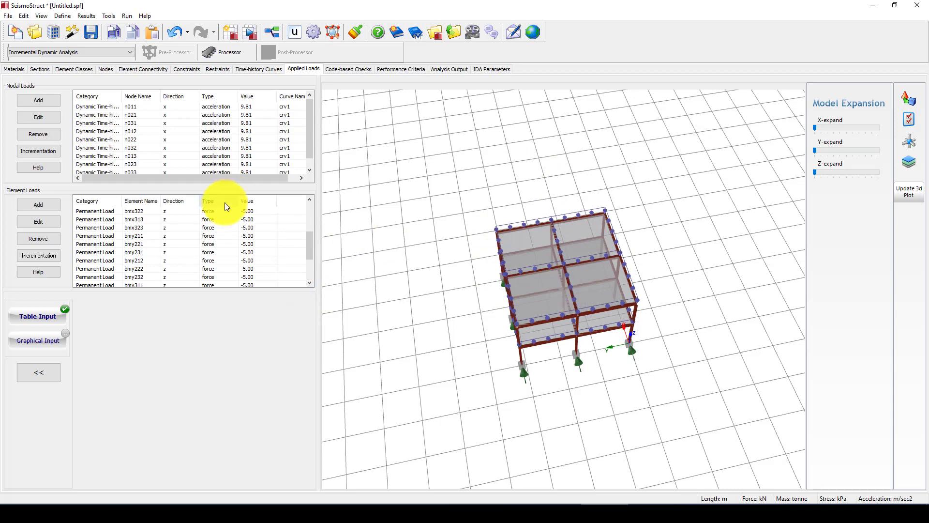
Set the code-based checks to ASCE 41-17 and accept its safety factors with the transverse reinforcement assumption based on 75% of effective depth
{"action": "left_click", "coordinate": [347, 68]}
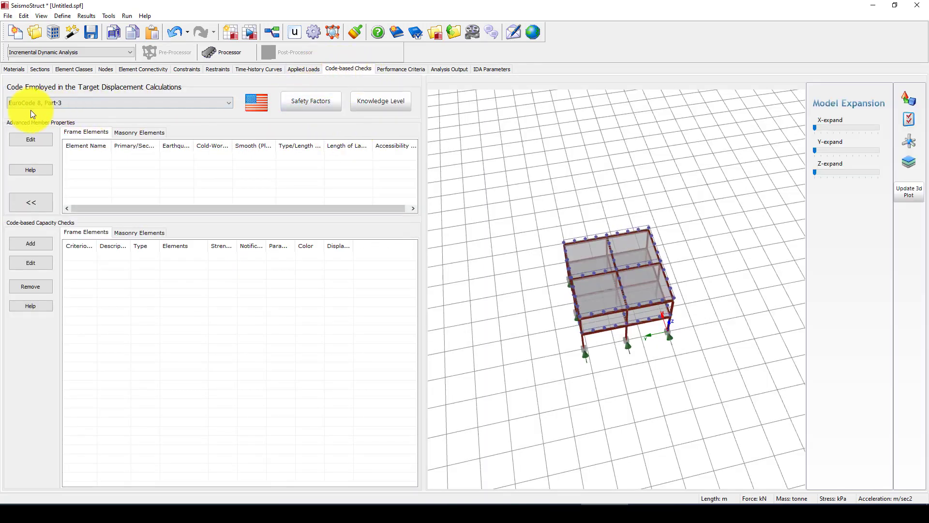
{"action": "left_click", "coordinate": [58, 103]}
{"action": "left_click", "coordinate": [57, 121]}
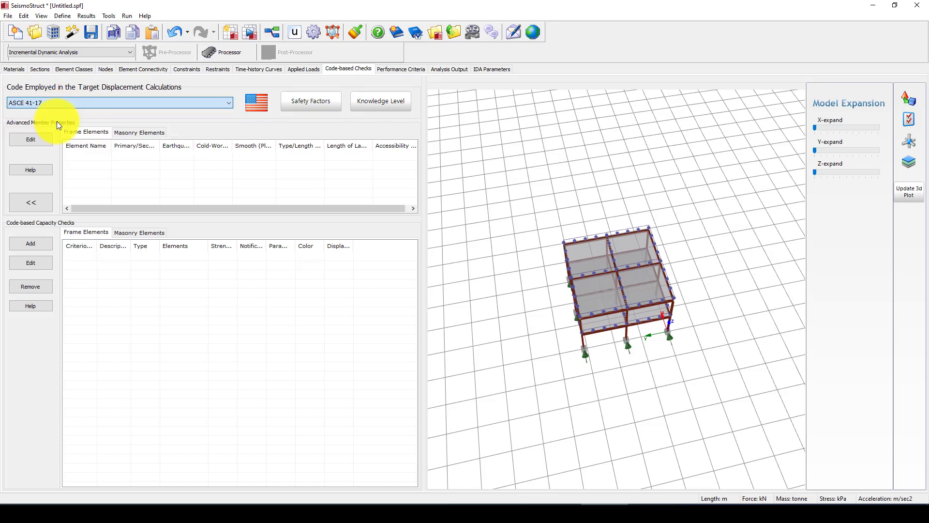
{"action": "left_click", "coordinate": [318, 101]}
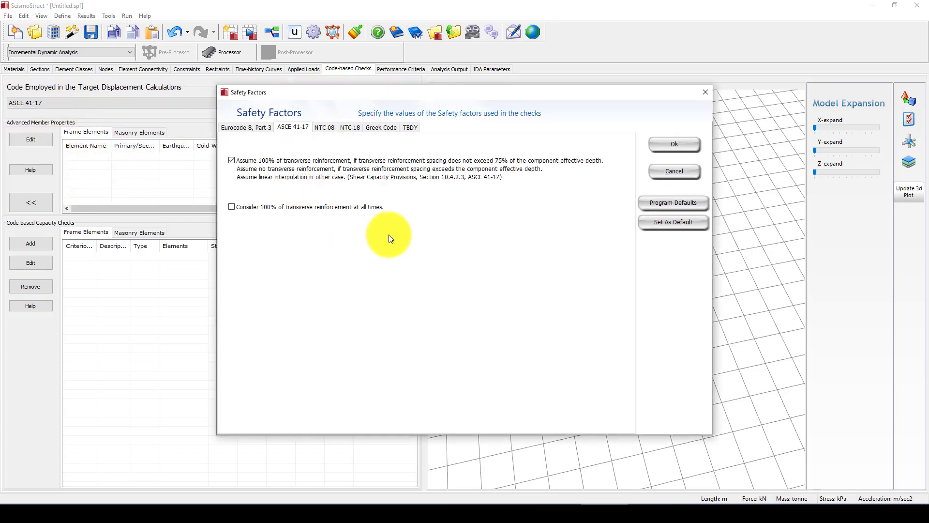
{"action": "left_click", "coordinate": [658, 144]}
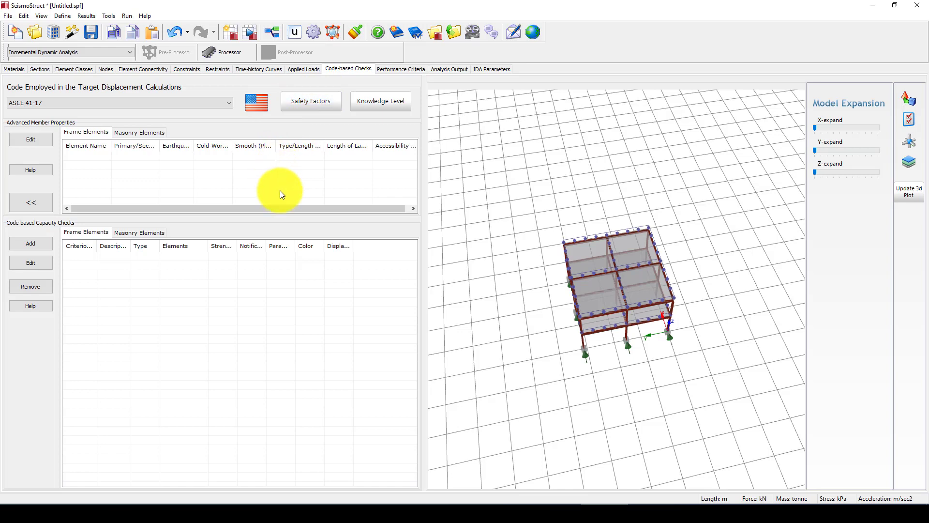
Review the yield and fracture performance criteria defined for the frame elements
{"action": "left_click", "coordinate": [401, 69]}
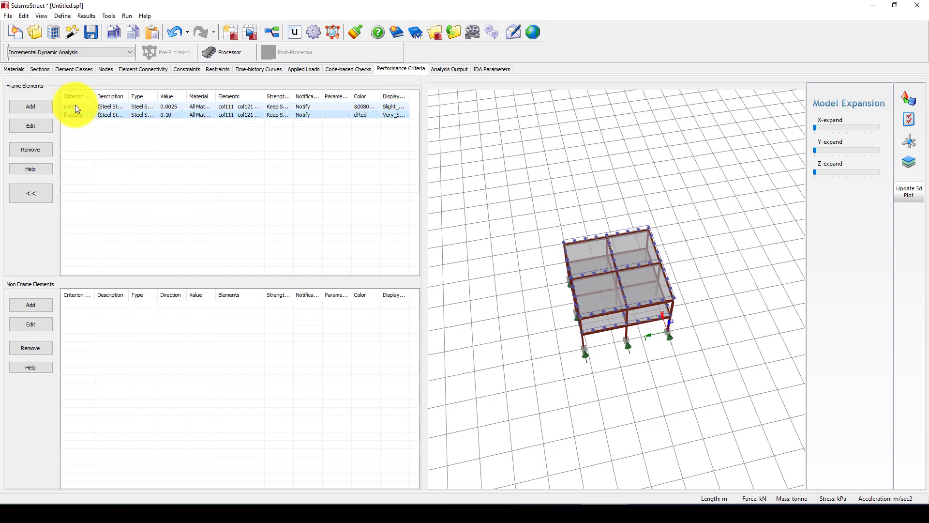
{"action": "left_click", "coordinate": [77, 107]}
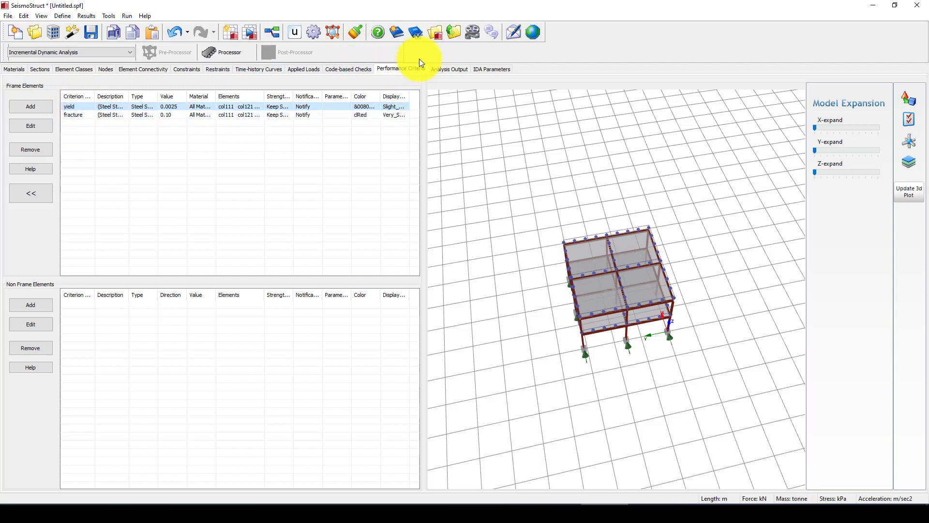
{"action": "left_click", "coordinate": [80, 106]}
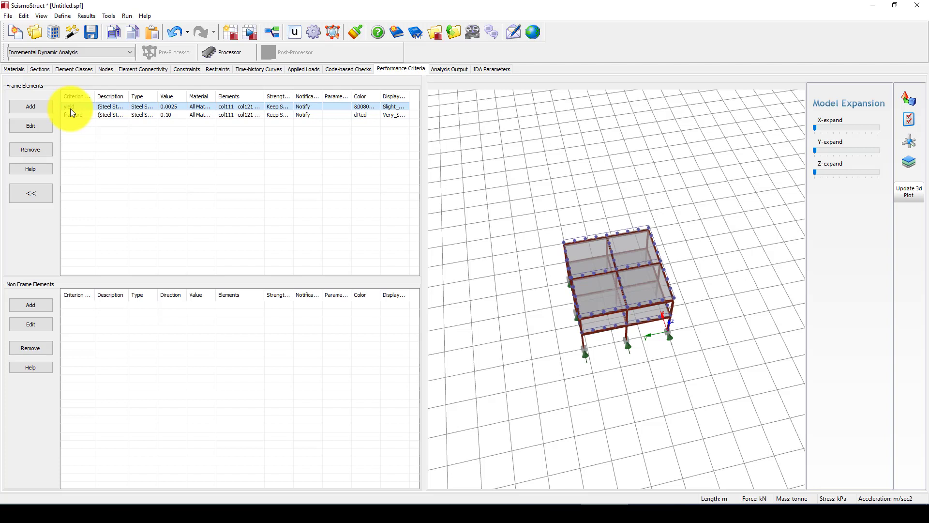
{"action": "left_click", "coordinate": [74, 113]}
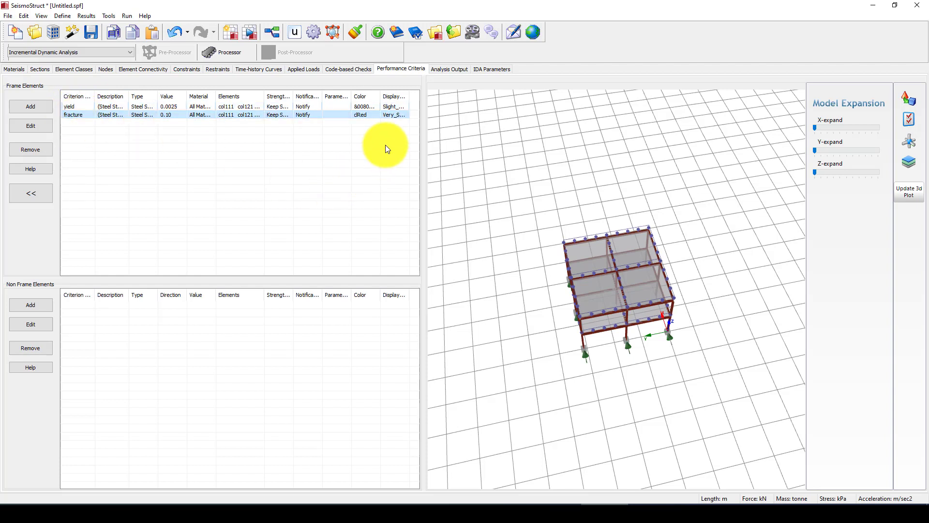
Include the stress and strain peaks of elements col111 and bmx221 in the analysis output
{"action": "left_click", "coordinate": [450, 70]}
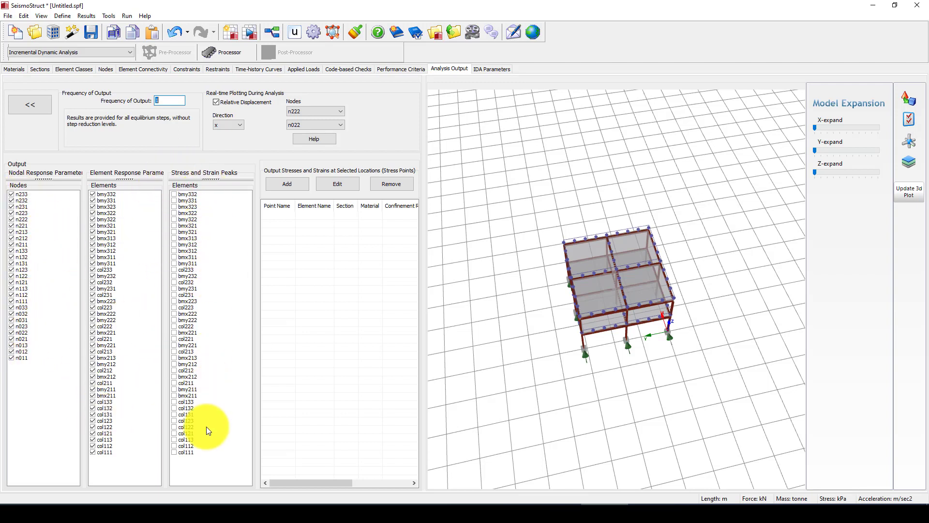
{"action": "left_click", "coordinate": [174, 451]}
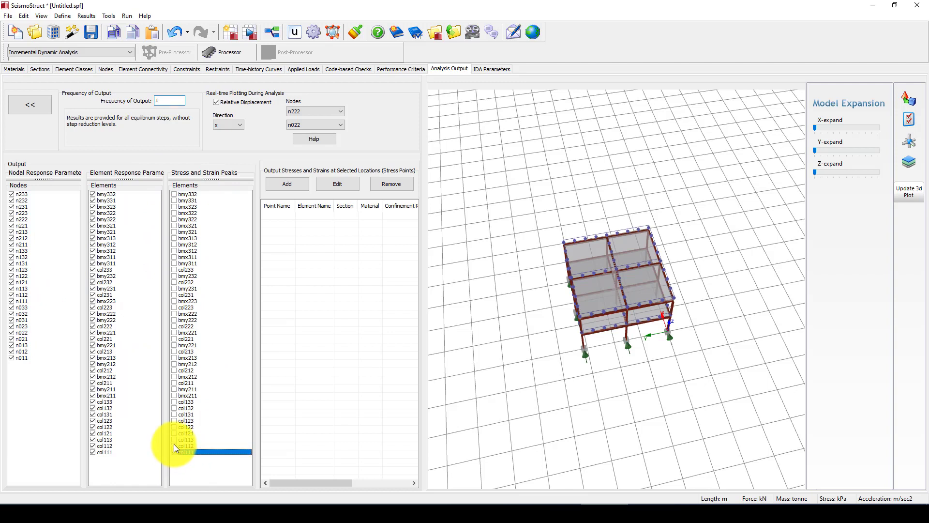
{"action": "left_click", "coordinate": [174, 332]}
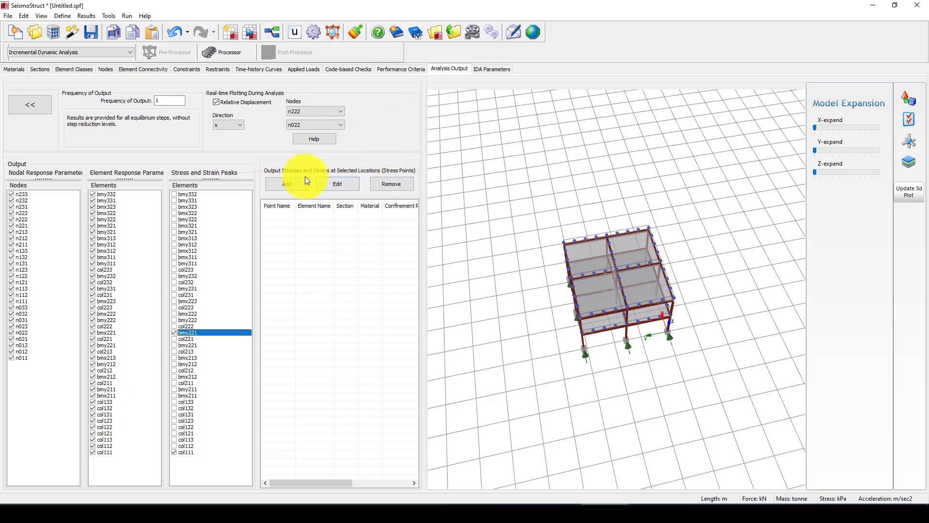
Check the IDA parameters and start the incremental dynamic analysis with only essential information shown
{"action": "left_click", "coordinate": [490, 69]}
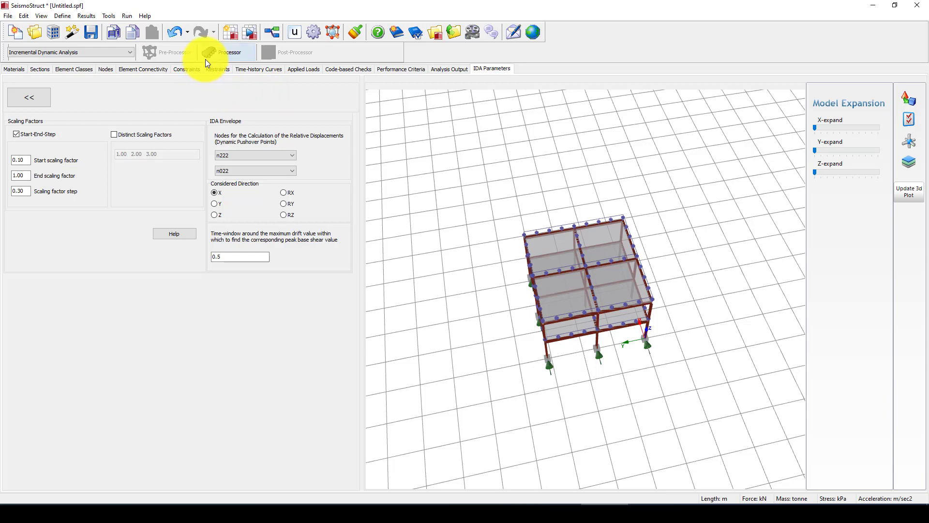
{"action": "left_click", "coordinate": [227, 52]}
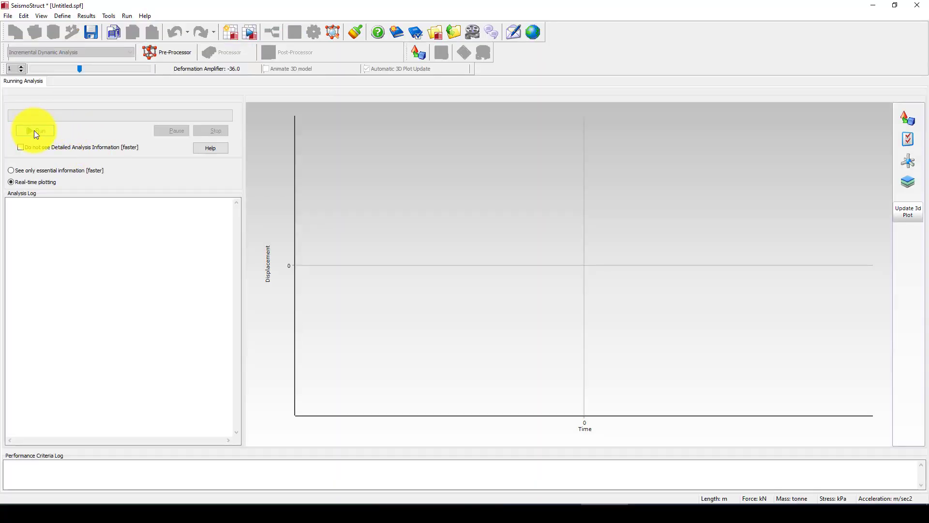
{"action": "left_click", "coordinate": [13, 171]}
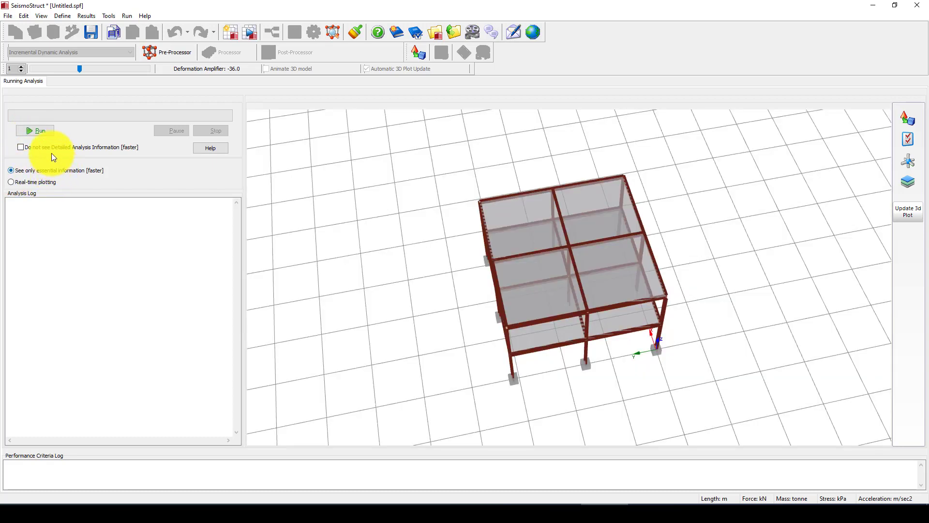
{"action": "left_click", "coordinate": [34, 132]}
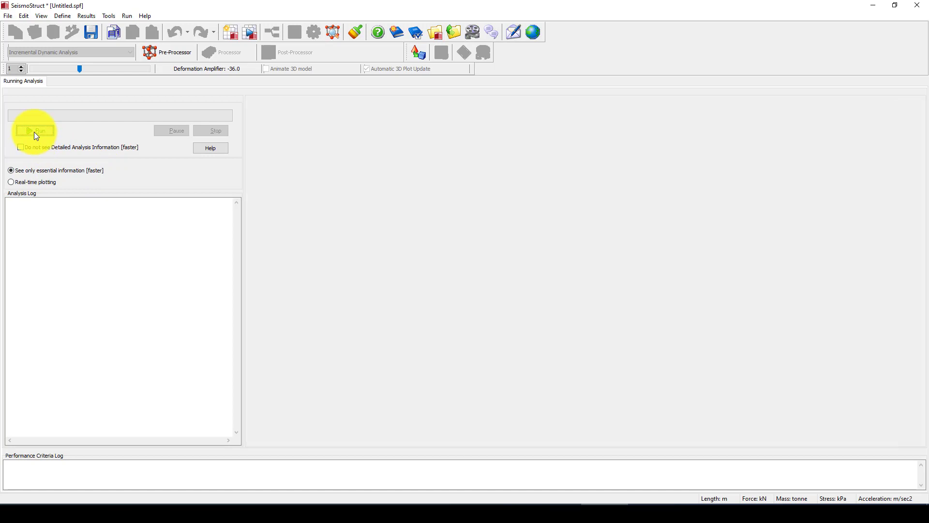
Save the project as IDA-ANalysis in the SeismioStructure folder and let the analysis run with real-time plotting
{"action": "left_click", "coordinate": [494, 272]}
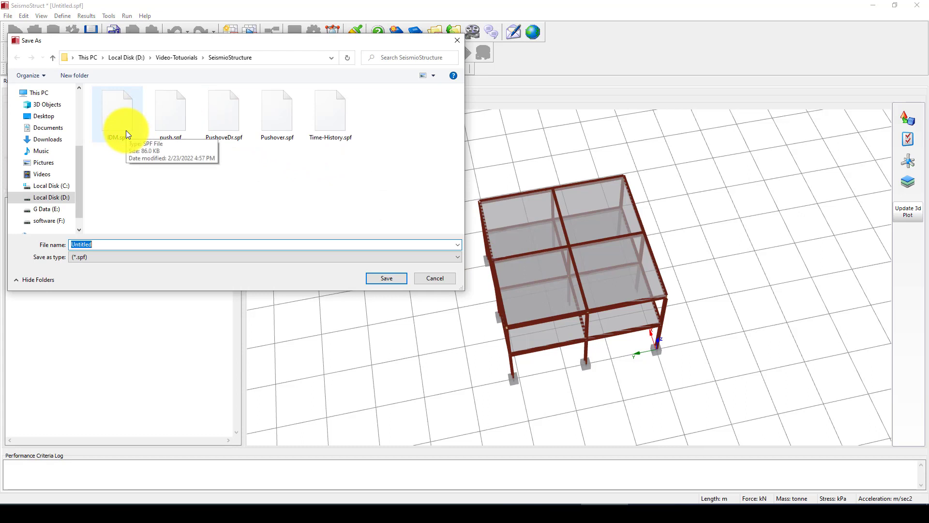
{"action": "type", "text": "IDM"}
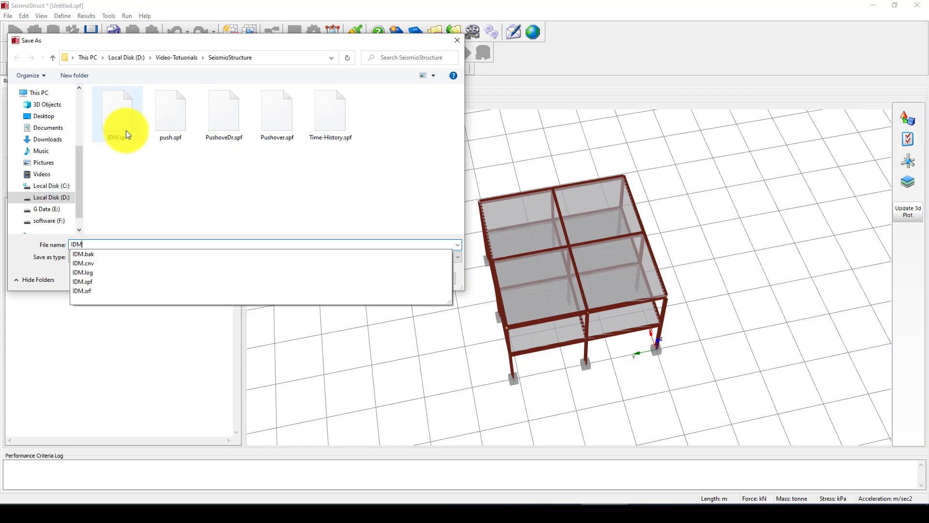
{"action": "key", "text": "BackSpace"}
{"action": "type", "text": "A"}
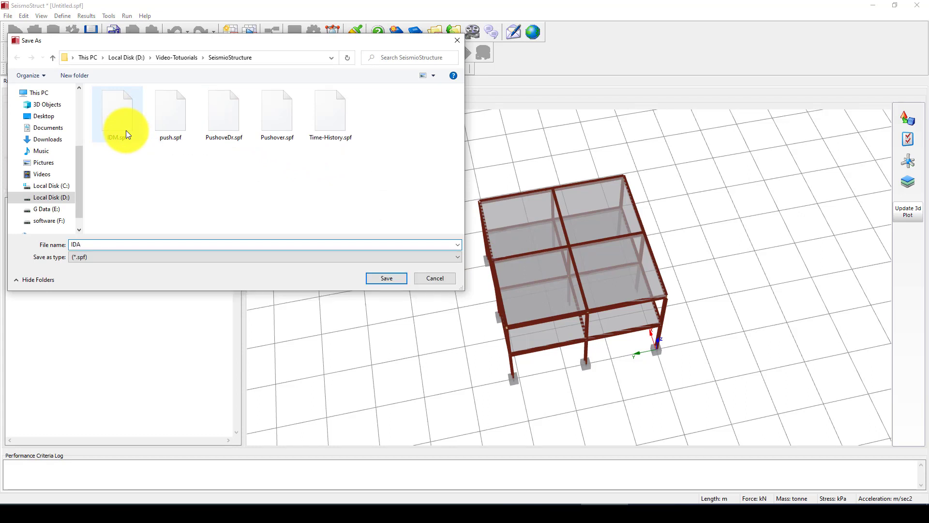
{"action": "type", "text": "-ANI"}
{"action": "type", "text": "alysis"}
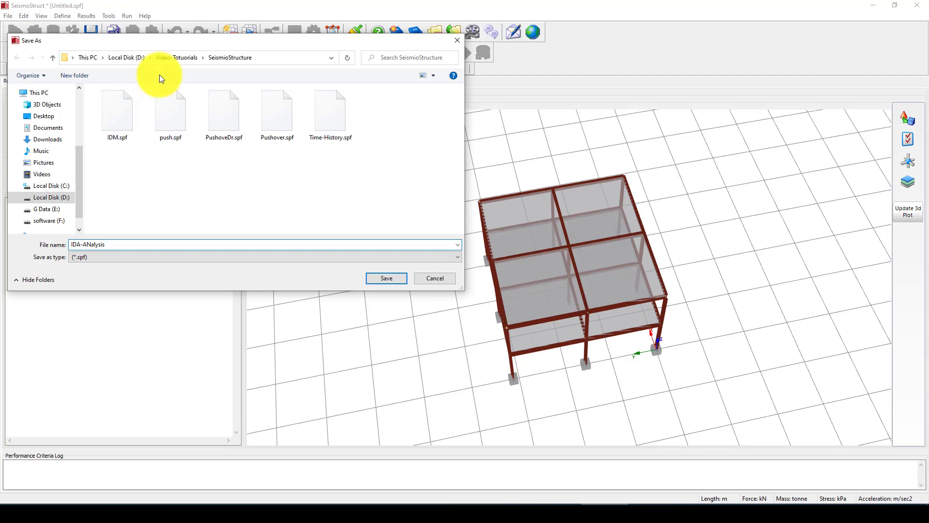
{"action": "left_click", "coordinate": [372, 283]}
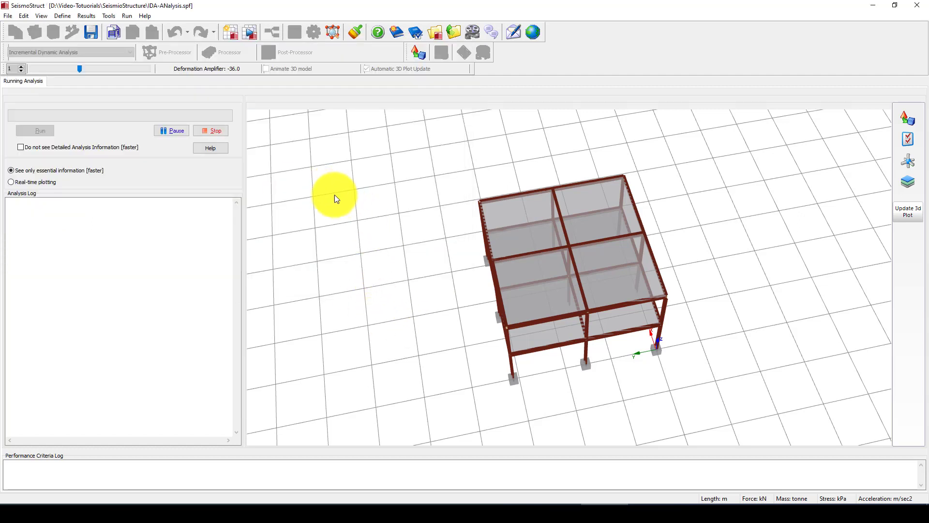
{"action": "left_click", "coordinate": [443, 346]}
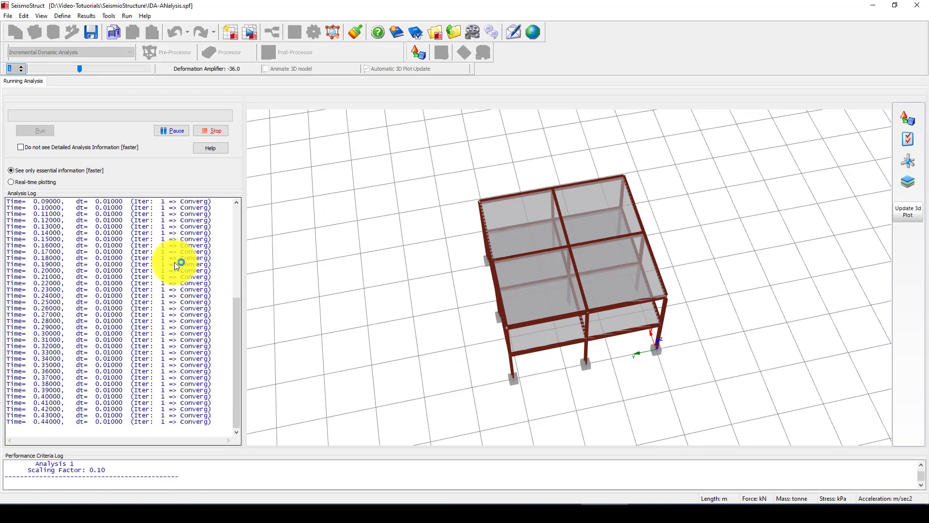
{"action": "left_click", "coordinate": [25, 184]}
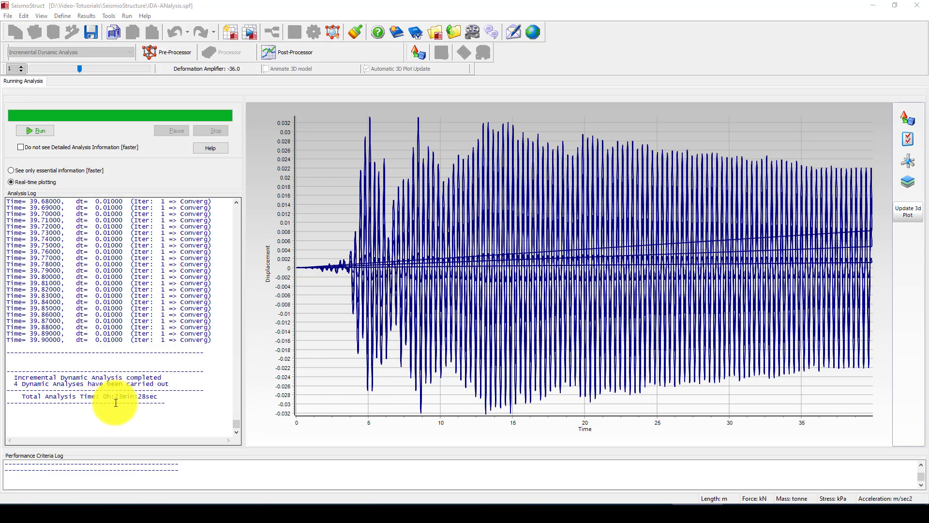
Examine the total analysis time in the log and the displacement-time plot of the completed dynamic analyses
{"action": "left_click_drag", "start_coordinate": [115, 397], "coordinate": [145, 397]}
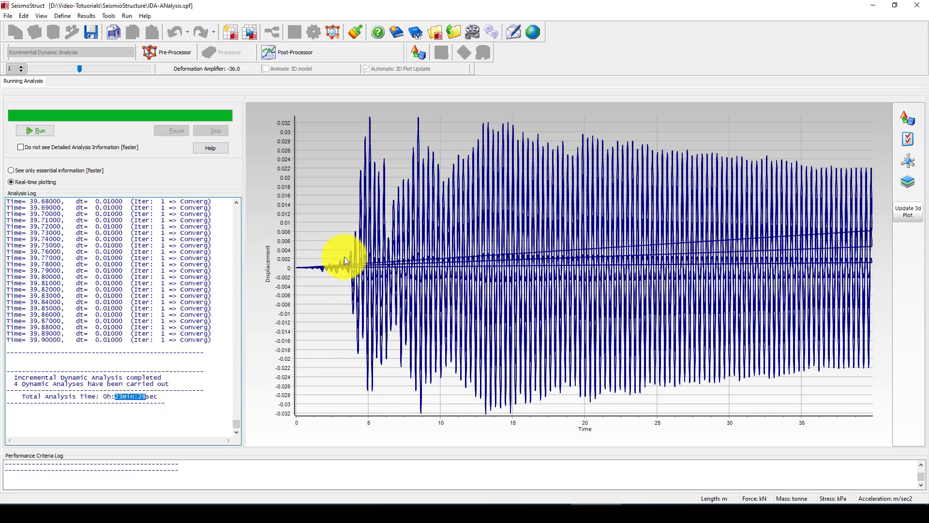
{"action": "scroll", "coordinate": [830, 268], "scroll_direction": "up", "scroll_amount": 2}
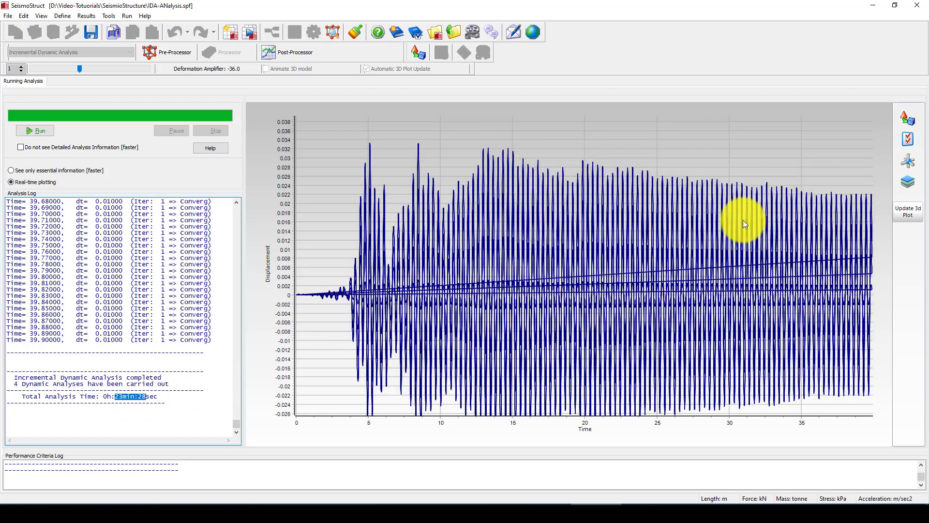
{"action": "scroll", "coordinate": [741, 219], "scroll_direction": "down", "scroll_amount": 2}
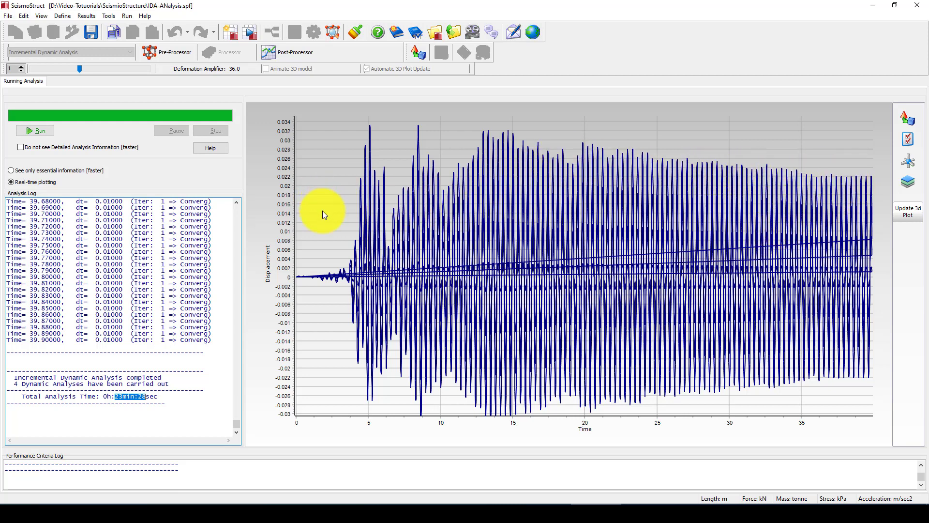
{"action": "scroll", "coordinate": [318, 319], "scroll_direction": "down", "scroll_amount": 2}
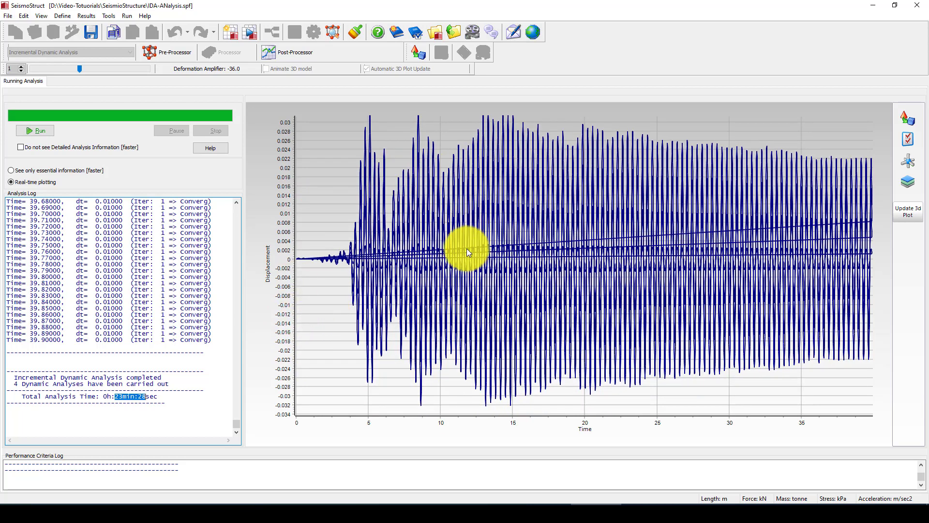
{"action": "scroll", "coordinate": [425, 270], "scroll_direction": "up", "scroll_amount": 2}
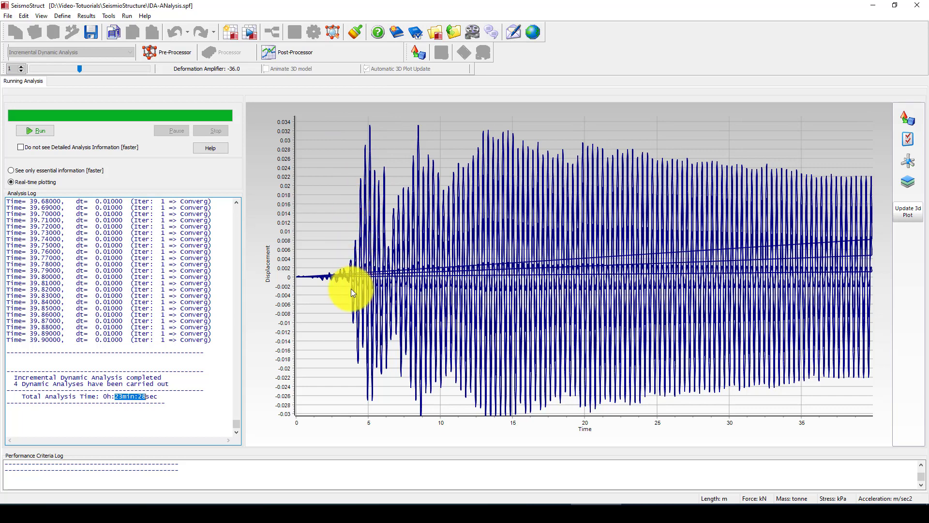
Open the analysis results and view the frame's deformed shape at output times 0.39 and 14.12
{"action": "left_click", "coordinate": [295, 54]}
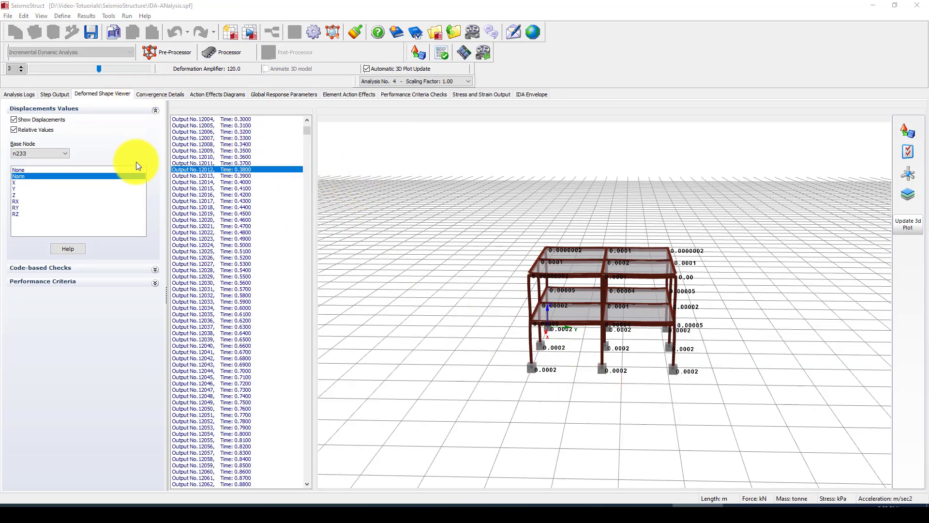
{"action": "scroll", "coordinate": [220, 205], "scroll_direction": "up", "scroll_amount": 2}
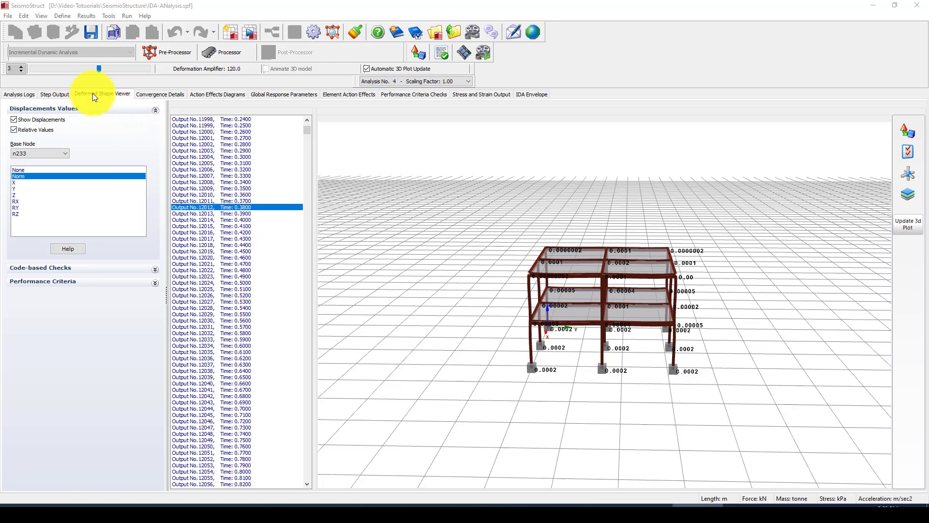
{"action": "left_click", "coordinate": [220, 132]}
{"action": "left_click", "coordinate": [236, 213]}
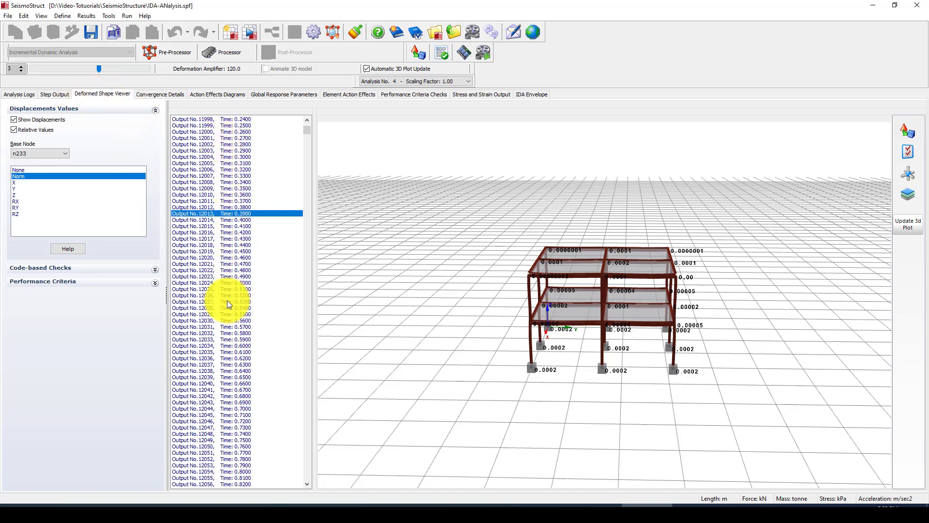
{"action": "scroll", "coordinate": [228, 300], "scroll_direction": "down", "scroll_amount": 3}
{"action": "scroll", "coordinate": [233, 316], "scroll_direction": "down", "scroll_amount": 2}
{"action": "left_click", "coordinate": [257, 251]}
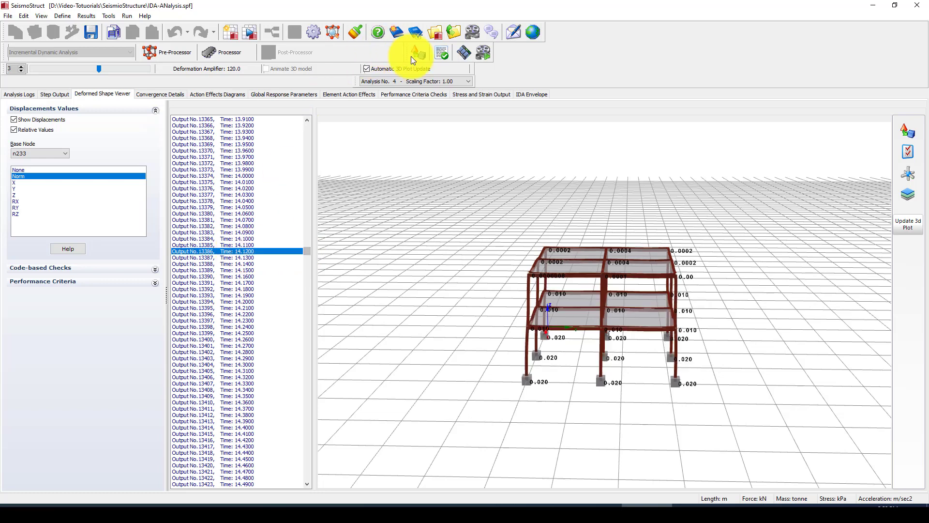
Choose Analysis No. 4 with scaling factor 1.00 and view its deformed shape at output times from 0.18 to 0.43
{"action": "left_click", "coordinate": [466, 81]}
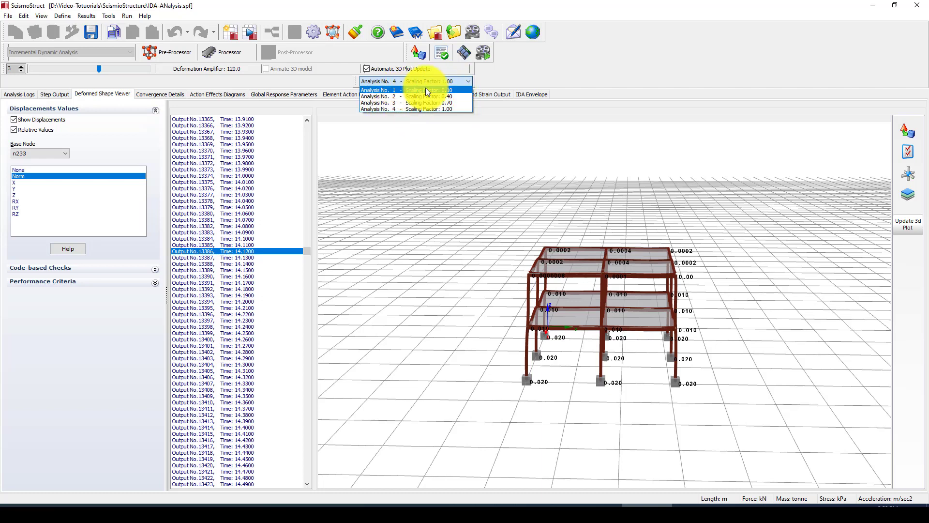
{"action": "left_click", "coordinate": [396, 107]}
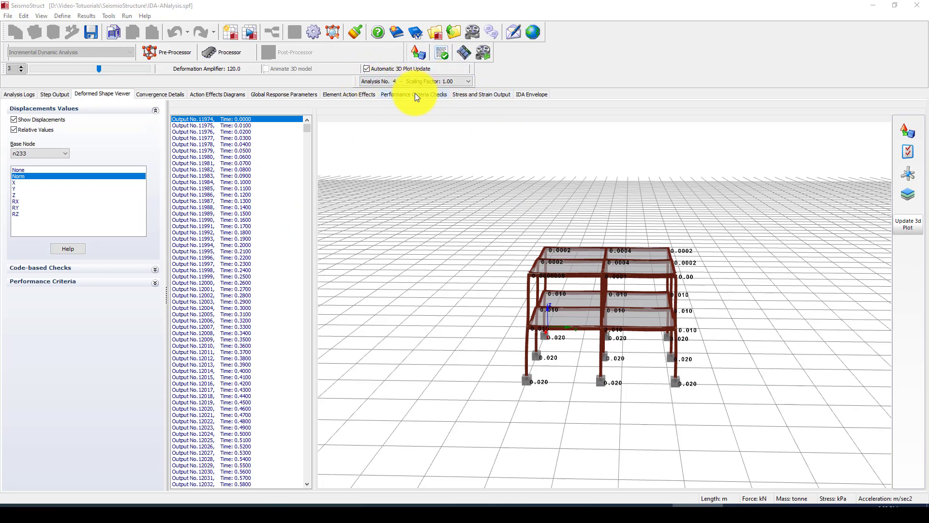
{"action": "left_click", "coordinate": [244, 232]}
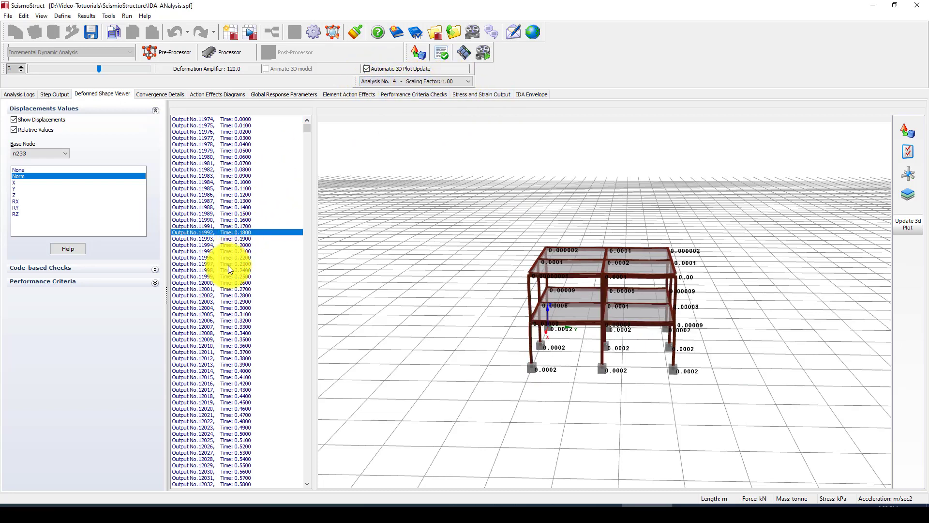
{"action": "left_click", "coordinate": [228, 289]}
{"action": "left_click", "coordinate": [217, 371]}
{"action": "left_click", "coordinate": [217, 390]}
{"action": "scroll", "coordinate": [213, 396], "scroll_direction": "down", "scroll_amount": 3}
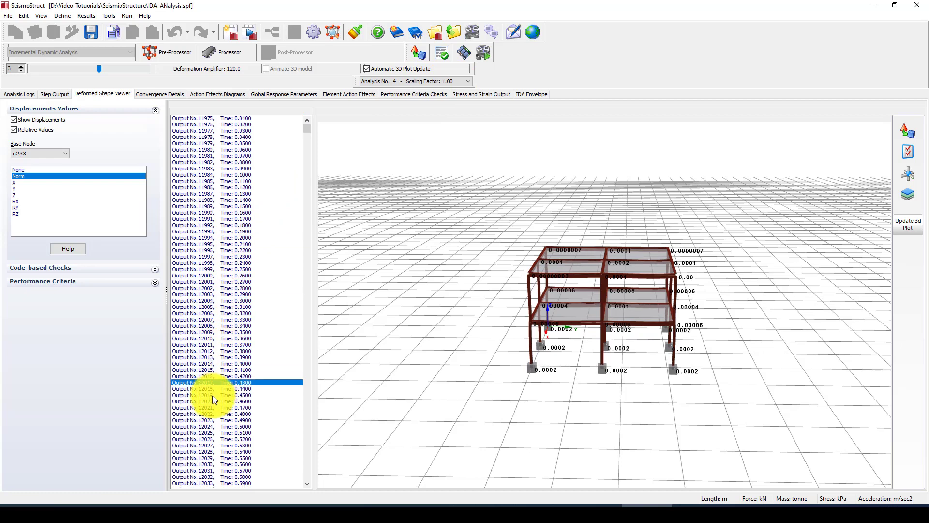
View the frame's Y and X displacements at output time 0.34, turn off relative values, and view the X displacements at 0.50
{"action": "left_click", "coordinate": [210, 381]}
{"action": "left_click", "coordinate": [189, 276]}
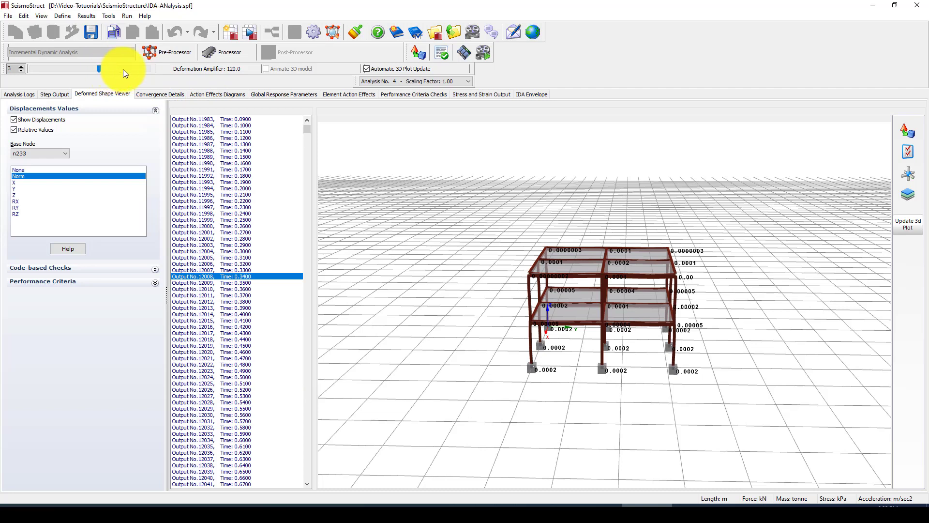
{"action": "left_click", "coordinate": [14, 188]}
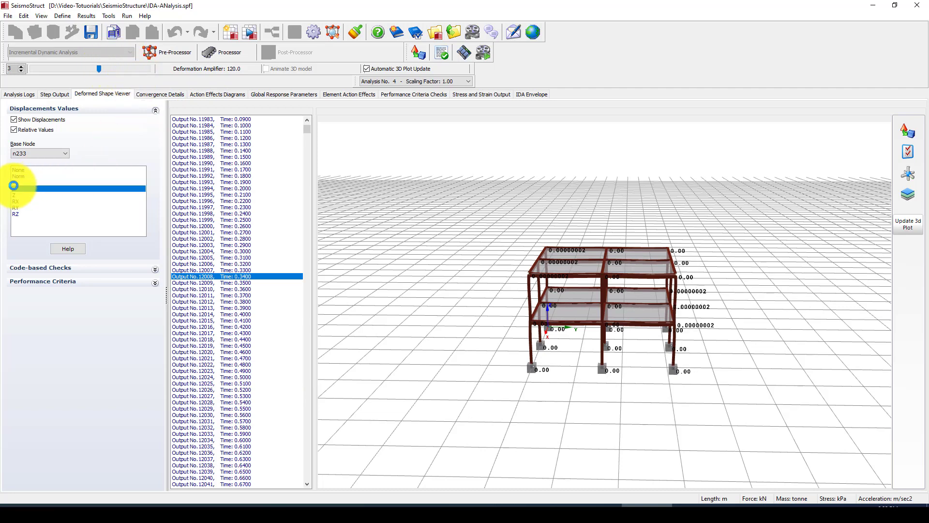
{"action": "left_click", "coordinate": [16, 182]}
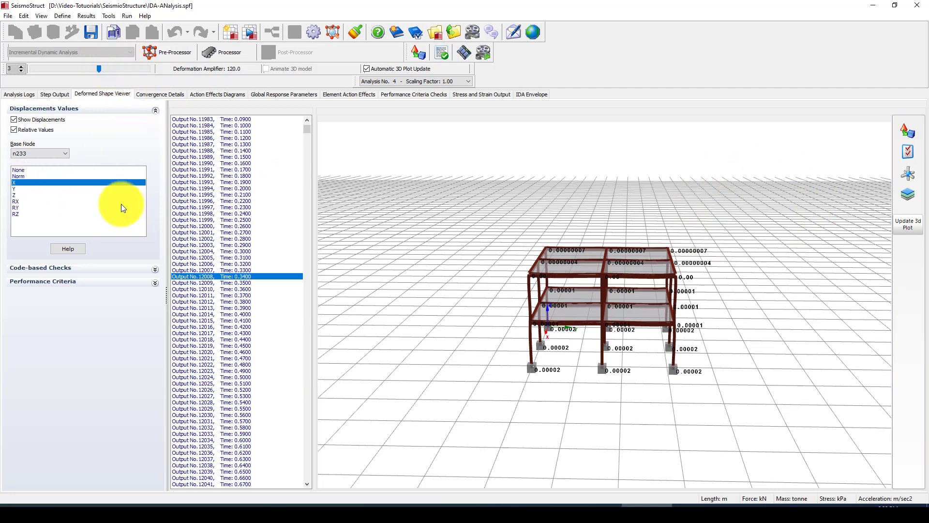
{"action": "left_click", "coordinate": [15, 129]}
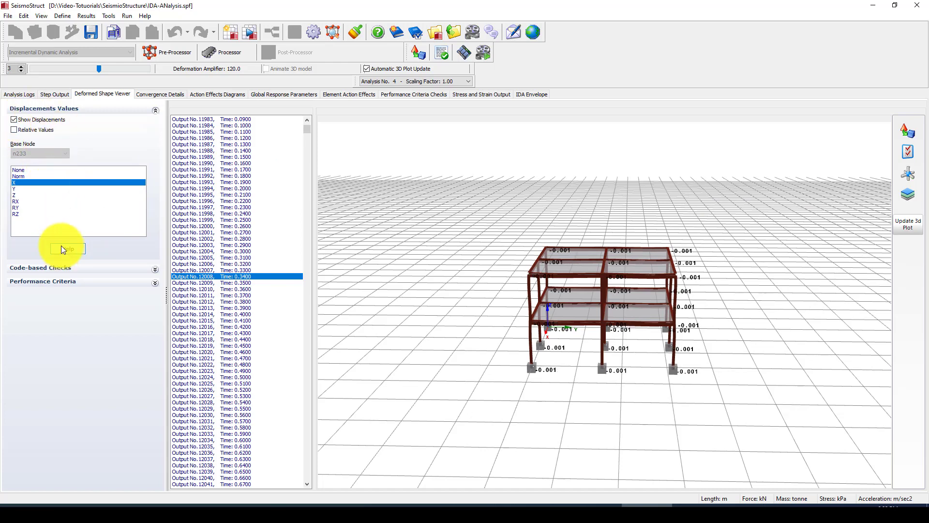
{"action": "left_click", "coordinate": [205, 377]}
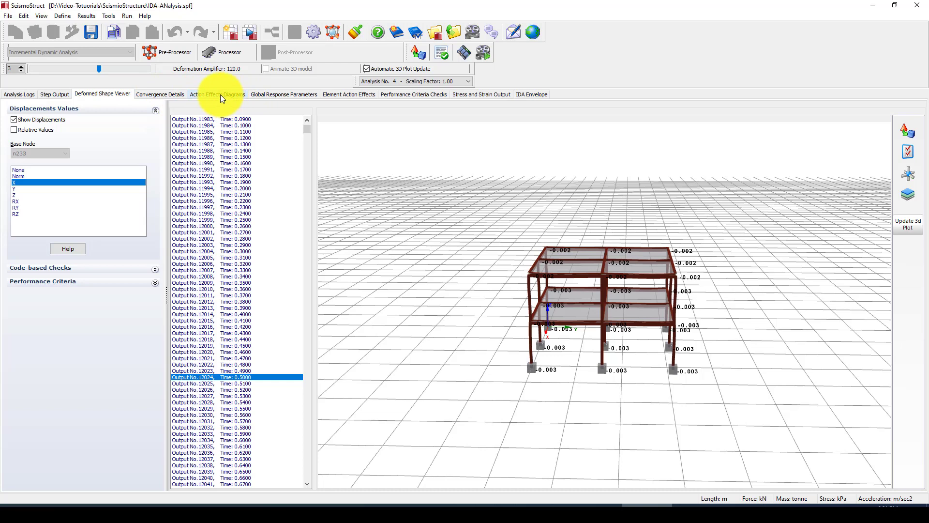
Plot the X-axis structural displacement history of node n233 relative to n033, with its maximum marked
{"action": "left_click", "coordinate": [296, 93]}
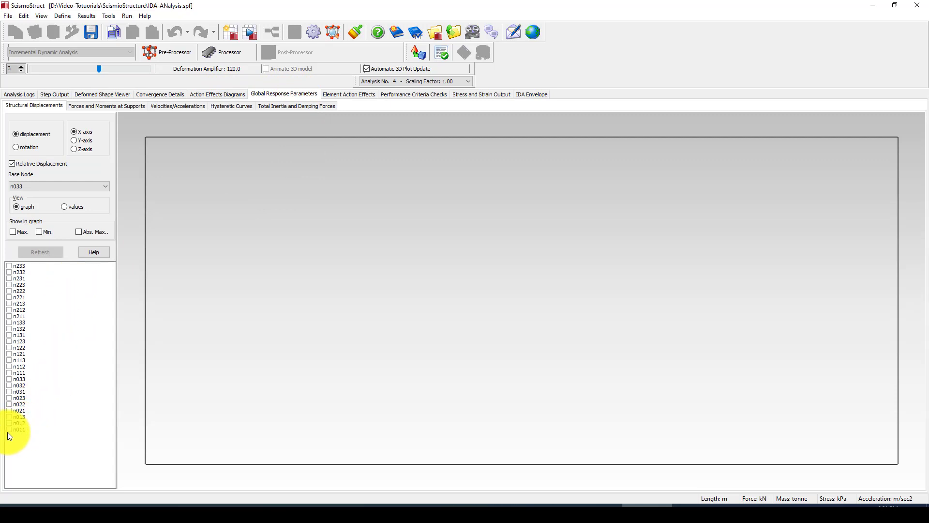
{"action": "left_click", "coordinate": [10, 265]}
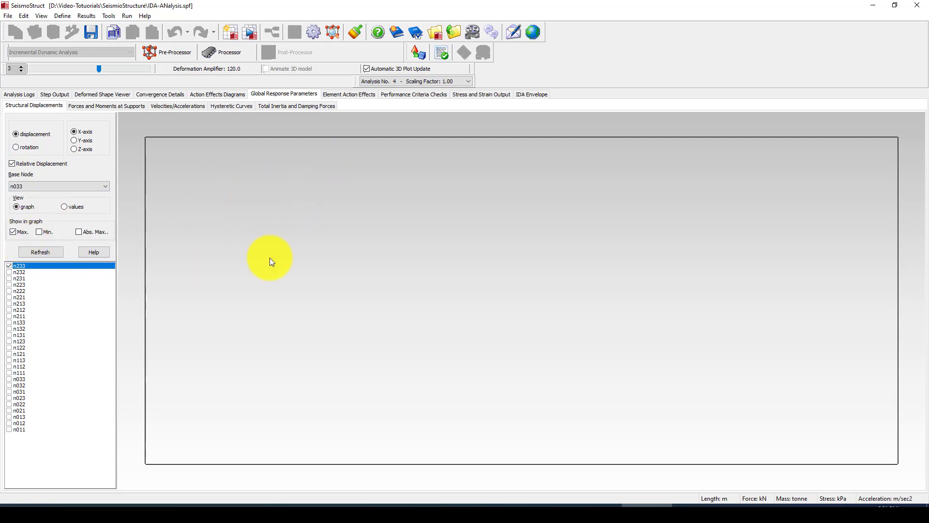
{"action": "left_click", "coordinate": [50, 252]}
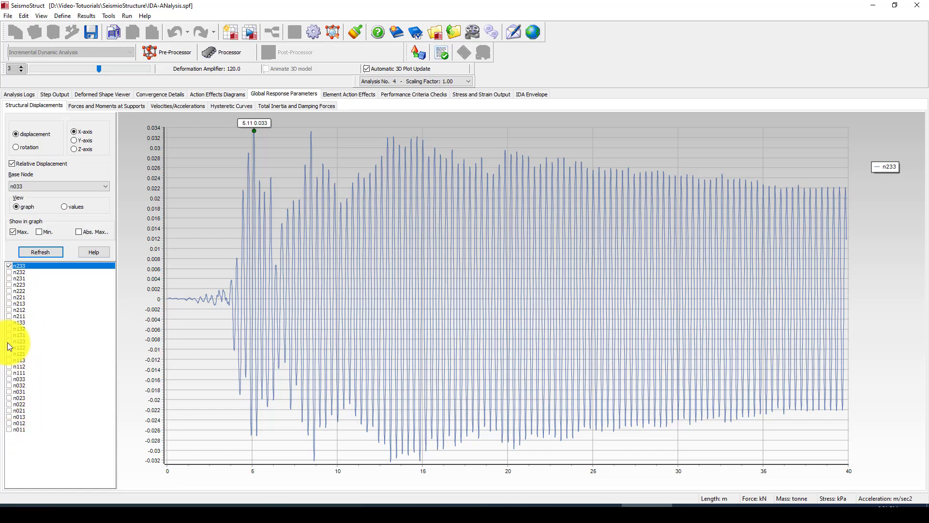
Add node n212 to the displacement plot for comparison, then remove n233 so only n212 is plotted
{"action": "left_click", "coordinate": [10, 311]}
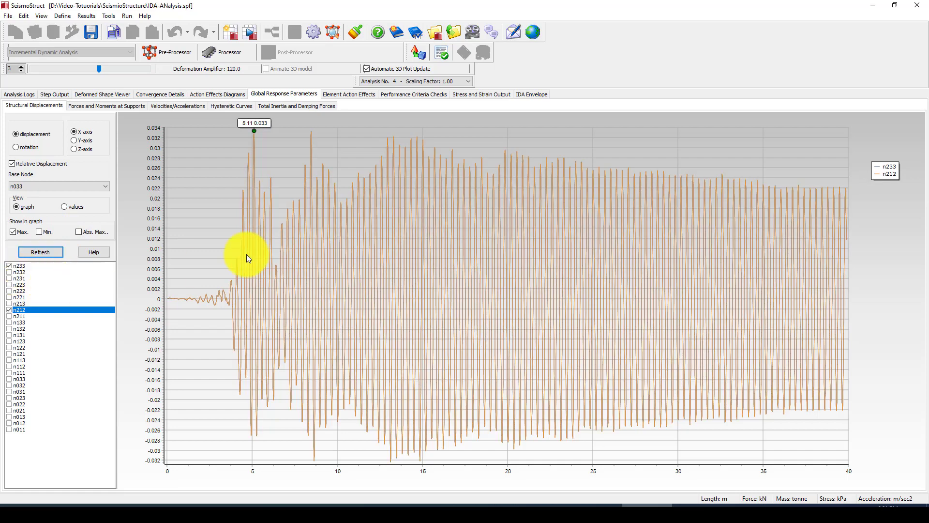
{"action": "left_click", "coordinate": [9, 265]}
{"action": "left_click", "coordinate": [27, 255]}
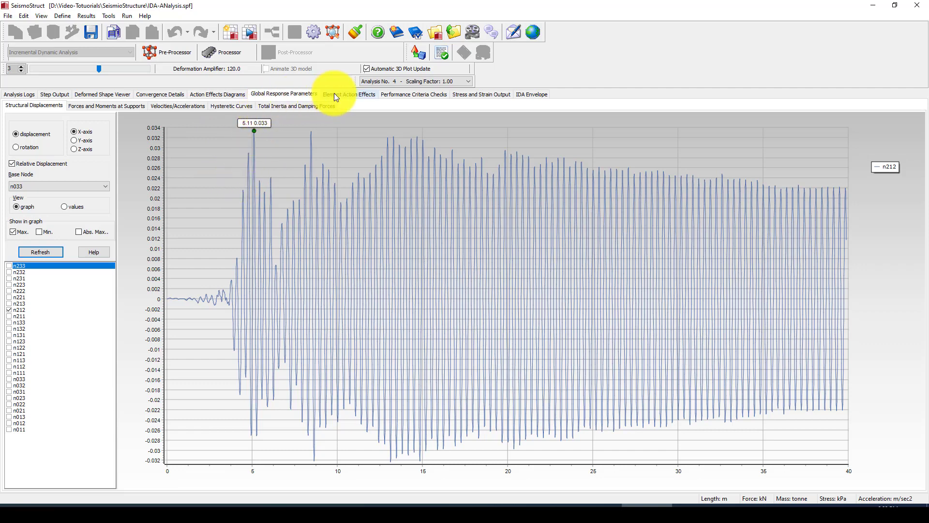
Plot the translational X-axis acceleration history of node n233 for Analysis No. 4, with its maximum marked
{"action": "left_click", "coordinate": [172, 110]}
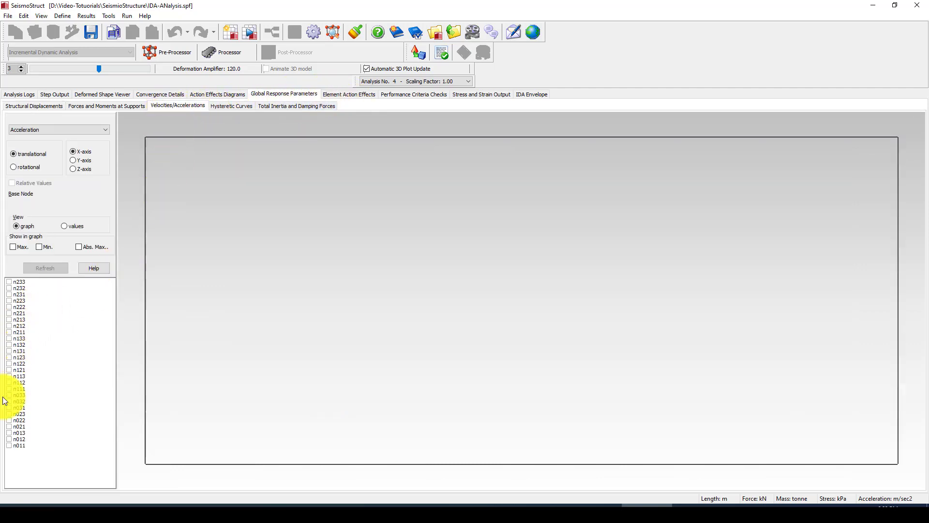
{"action": "left_click", "coordinate": [9, 281]}
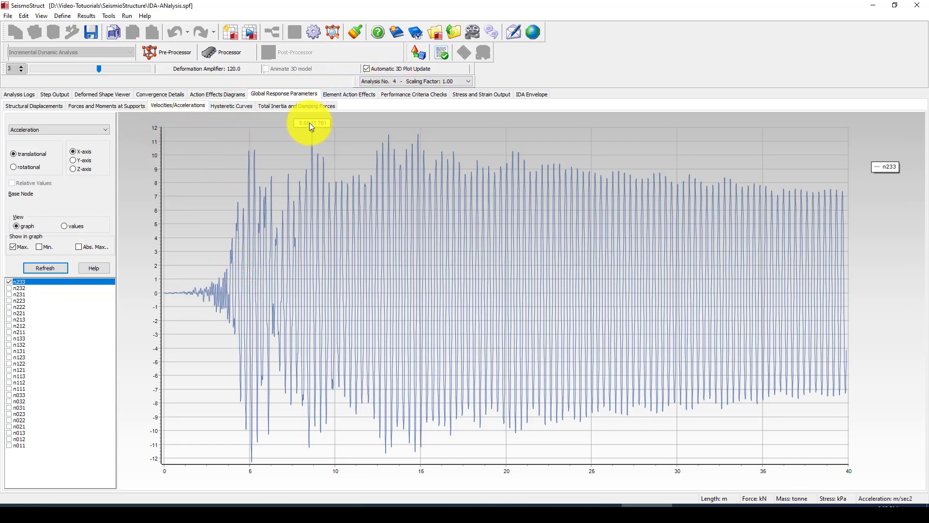
{"action": "left_click", "coordinate": [440, 81]}
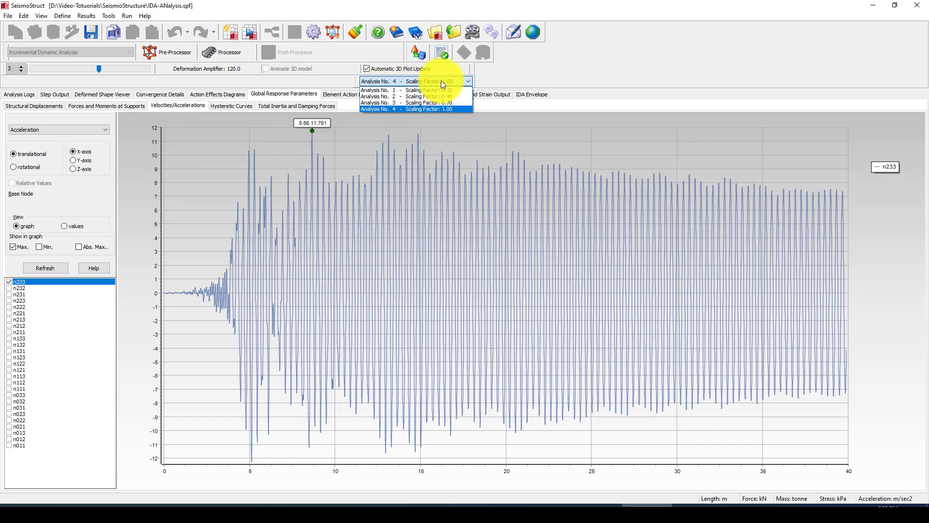
{"action": "left_click", "coordinate": [457, 81]}
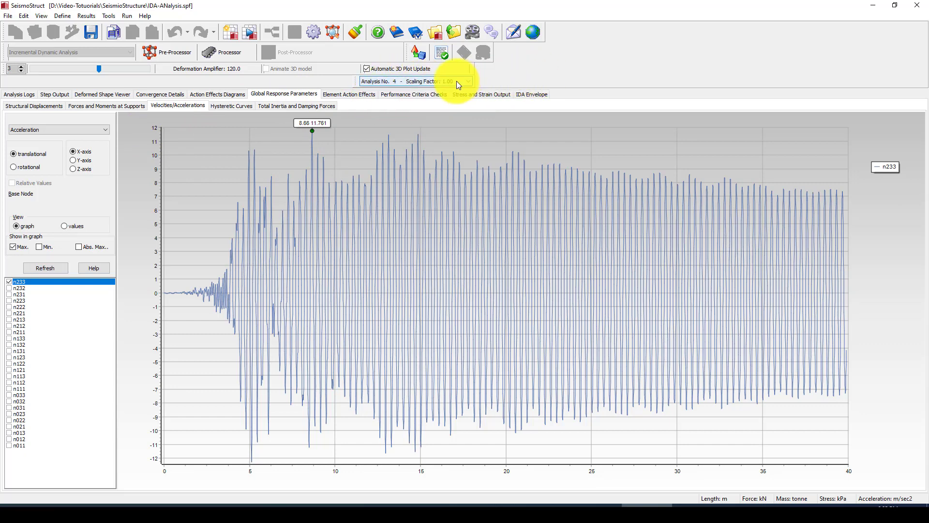
{"action": "left_click", "coordinate": [448, 82]}
{"action": "left_click", "coordinate": [448, 82]}
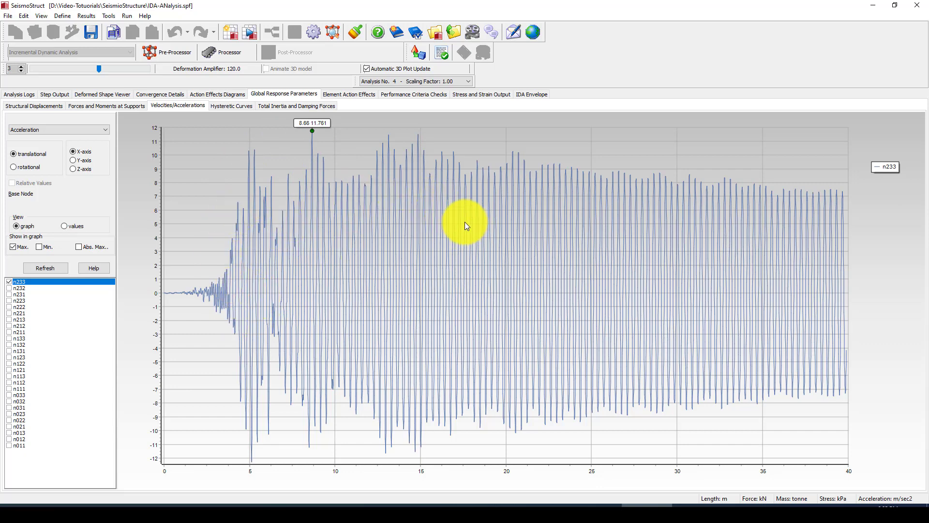
View the acceleration history of n233 as values, switch back to the graph, and copy the plot
{"action": "left_click", "coordinate": [70, 226]}
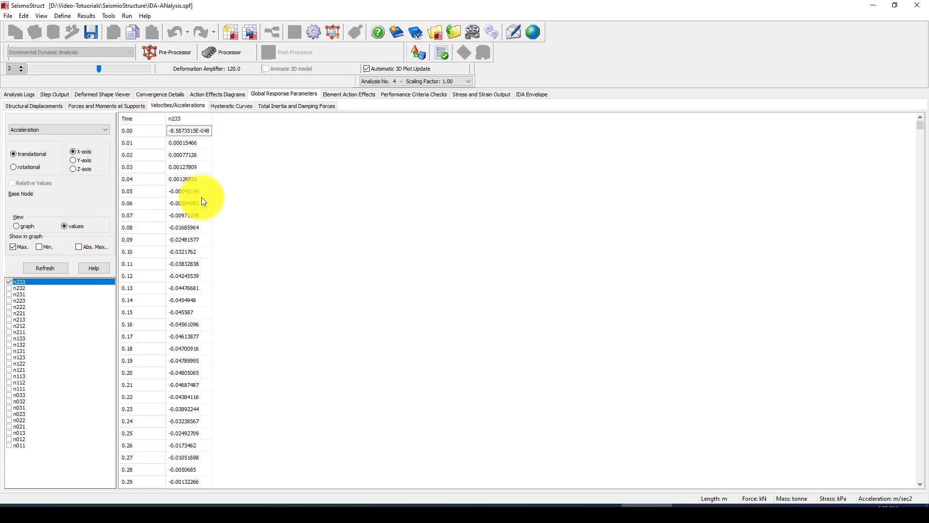
{"action": "left_click", "coordinate": [15, 226]}
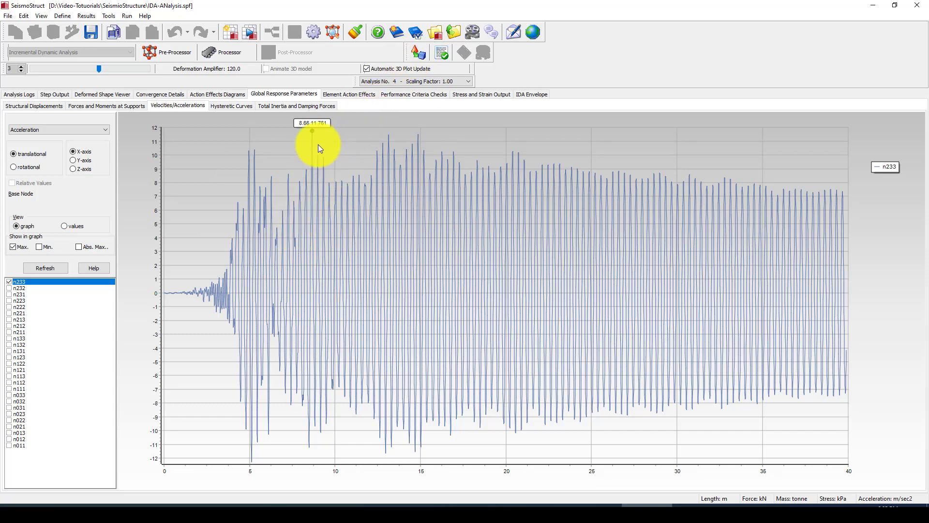
{"action": "right_click", "coordinate": [134, 133]}
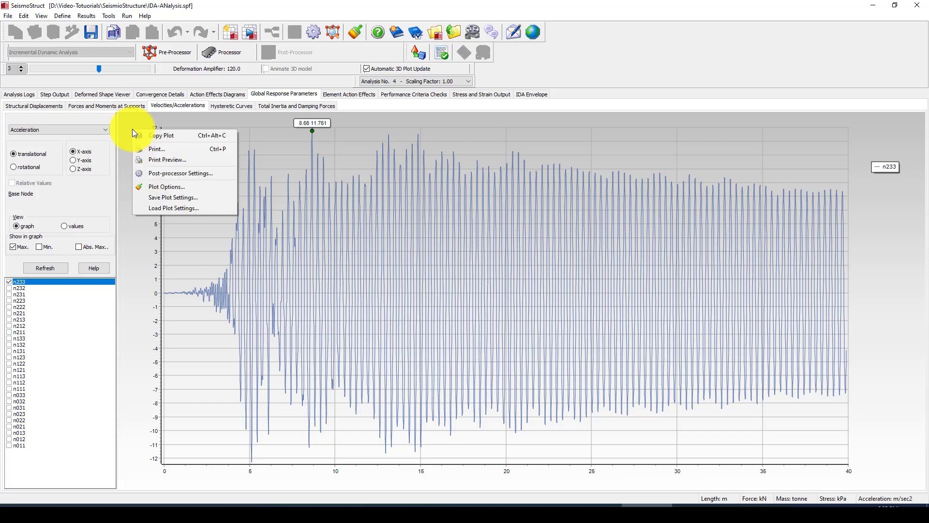
{"action": "left_click", "coordinate": [199, 135]}
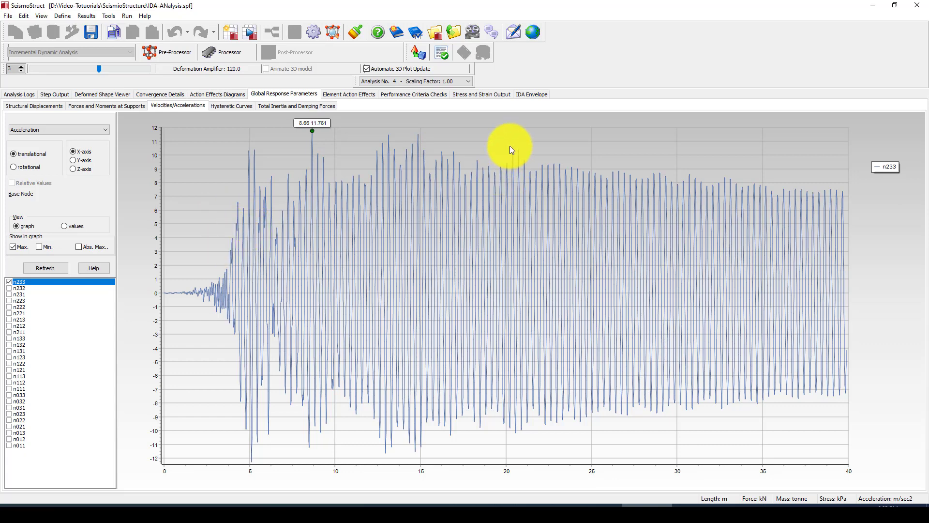
Show the per-step frame performance checks for the yield criterion at output time 0.01 and review the members' demand, limit and status
{"action": "left_click", "coordinate": [426, 96]}
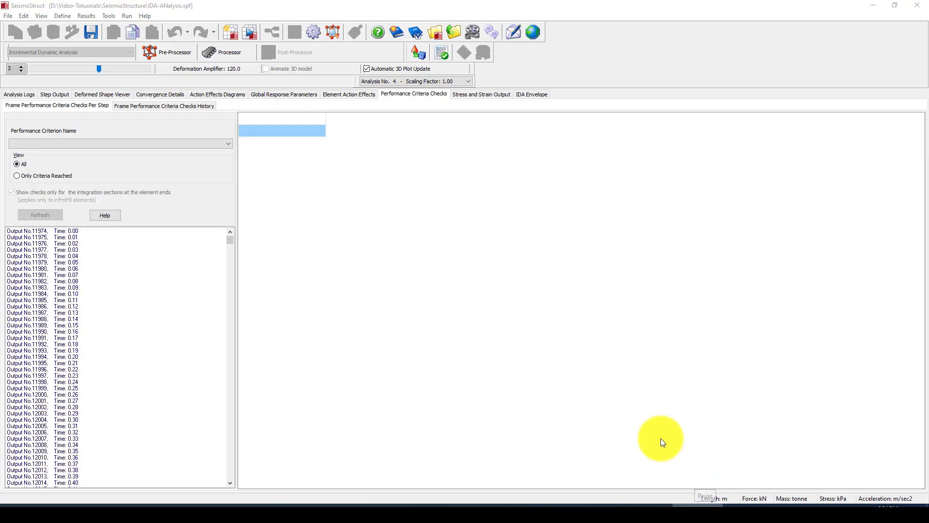
{"action": "left_click", "coordinate": [24, 238]}
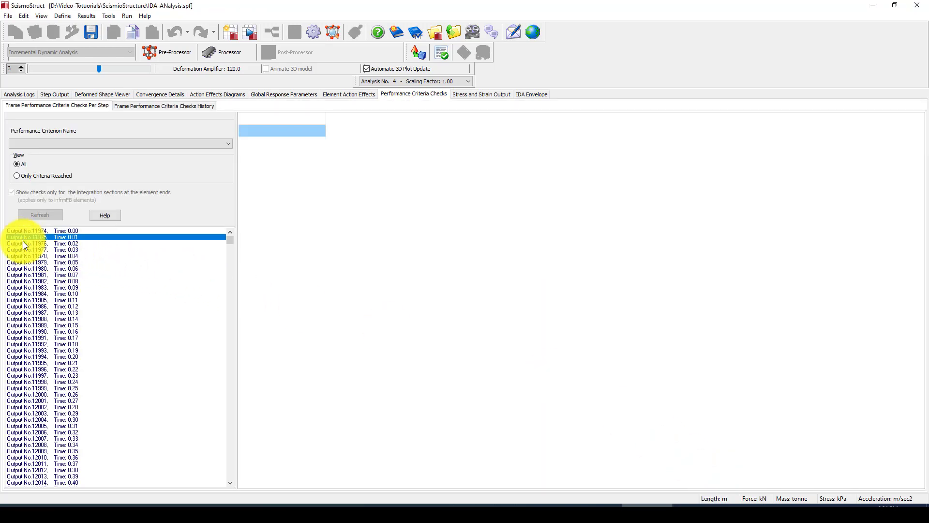
{"action": "left_click", "coordinate": [65, 144]}
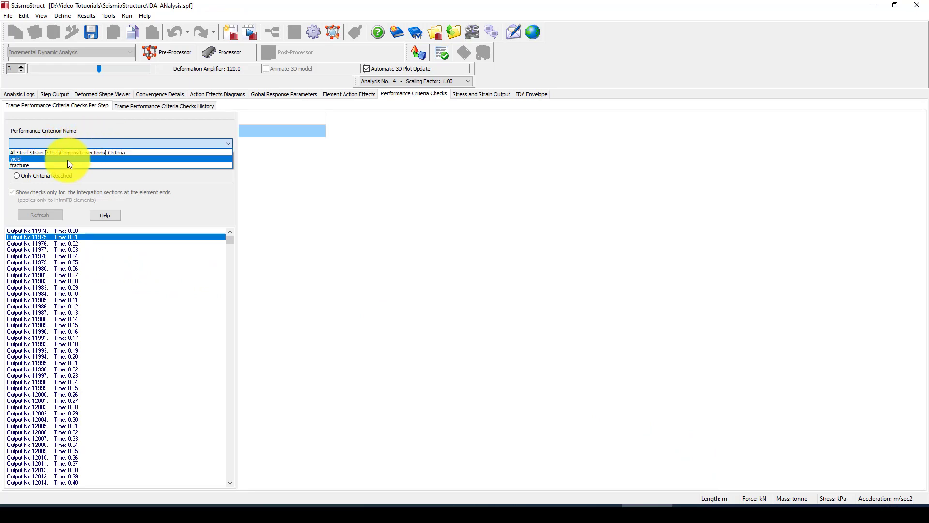
{"action": "left_click", "coordinate": [69, 160]}
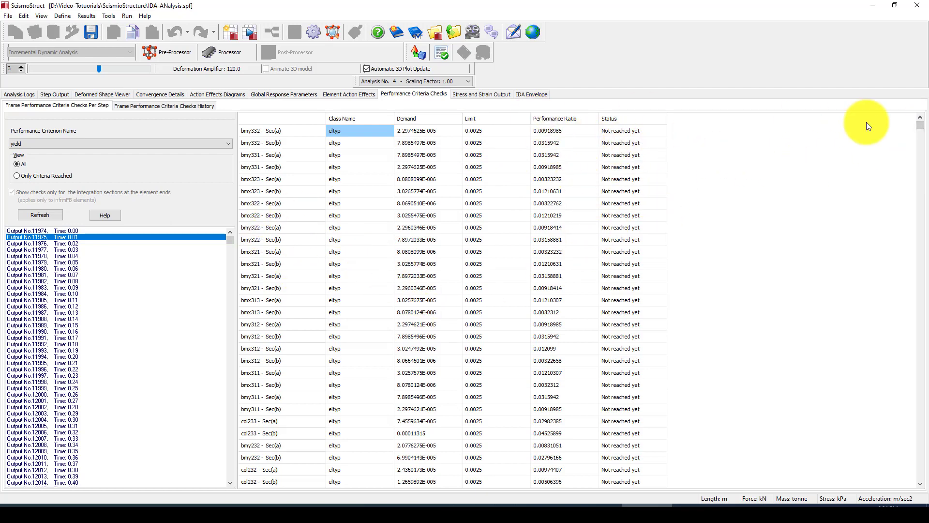
{"action": "left_click_drag", "start_coordinate": [920, 128], "coordinate": [920, 203]}
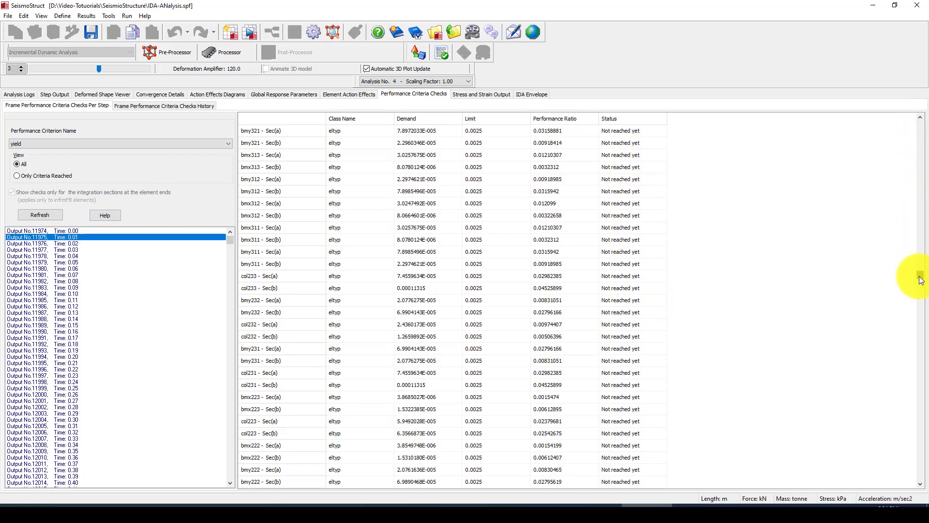
{"action": "left_click_drag", "start_coordinate": [920, 280], "coordinate": [920, 430]}
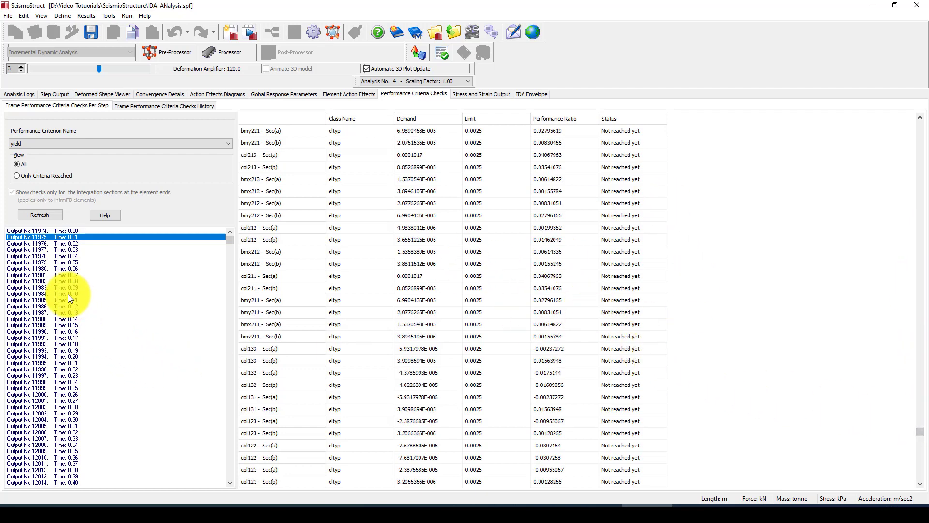
Show the yield criterion checks of all frame members at output time 0.96
{"action": "scroll", "coordinate": [68, 296], "scroll_direction": "down", "scroll_amount": 6}
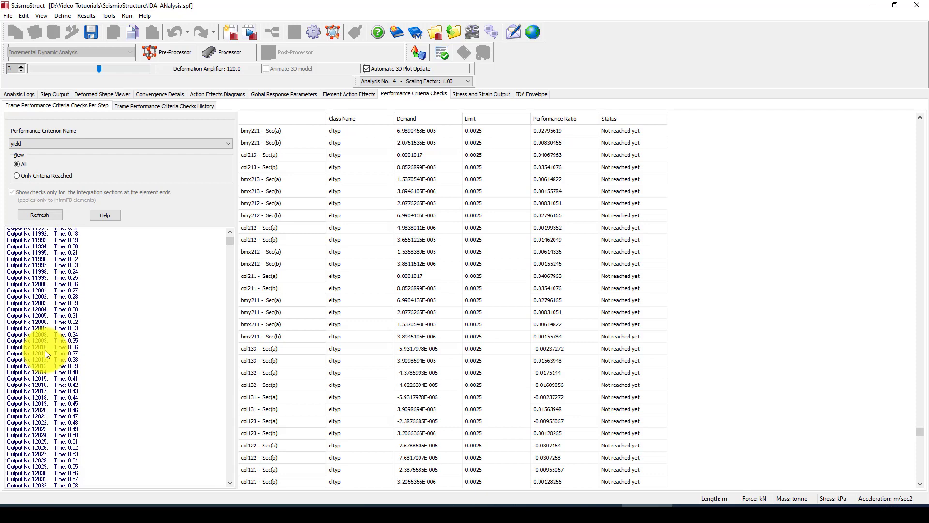
{"action": "scroll", "coordinate": [45, 348], "scroll_direction": "down", "scroll_amount": 18}
{"action": "left_click", "coordinate": [28, 382]}
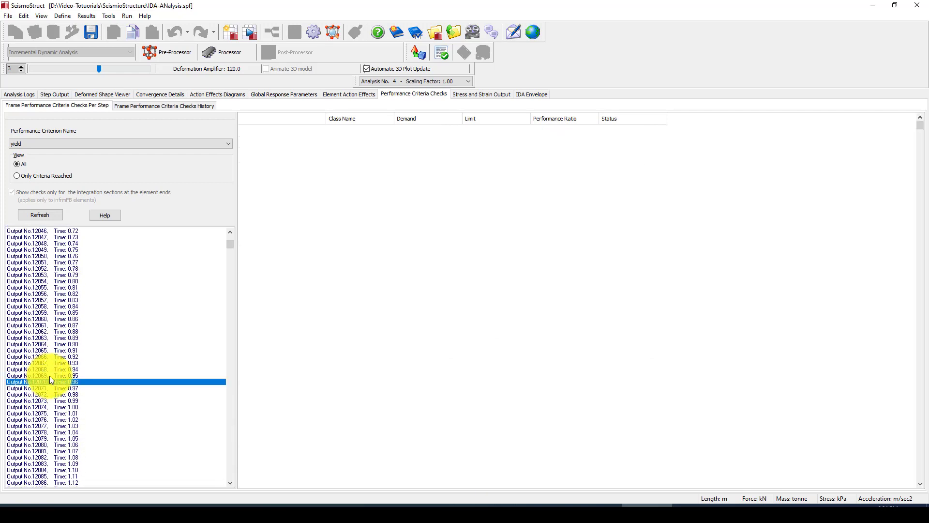
Show the yield criterion checks at output time 5.10 and review the performance ratios and status of the members
{"action": "scroll", "coordinate": [57, 379], "scroll_direction": "down", "scroll_amount": 7}
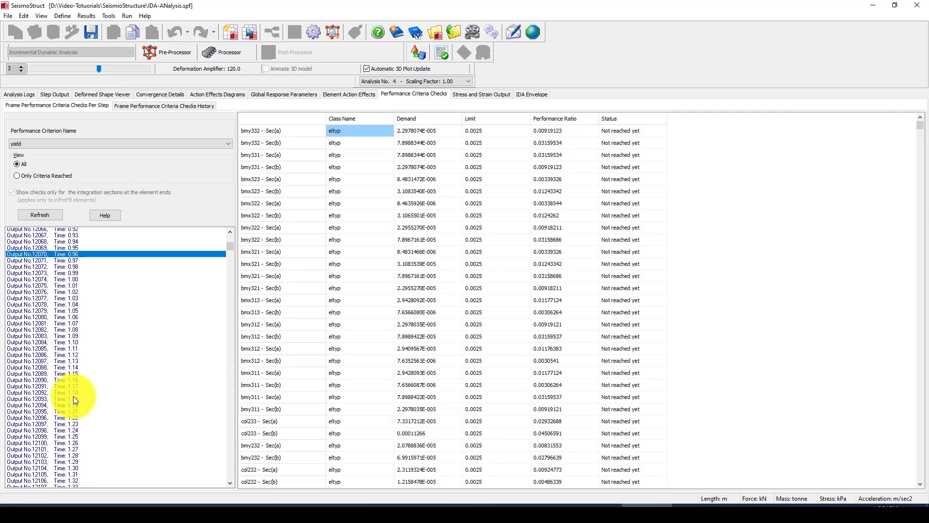
{"action": "scroll", "coordinate": [74, 396], "scroll_direction": "down", "scroll_amount": 9}
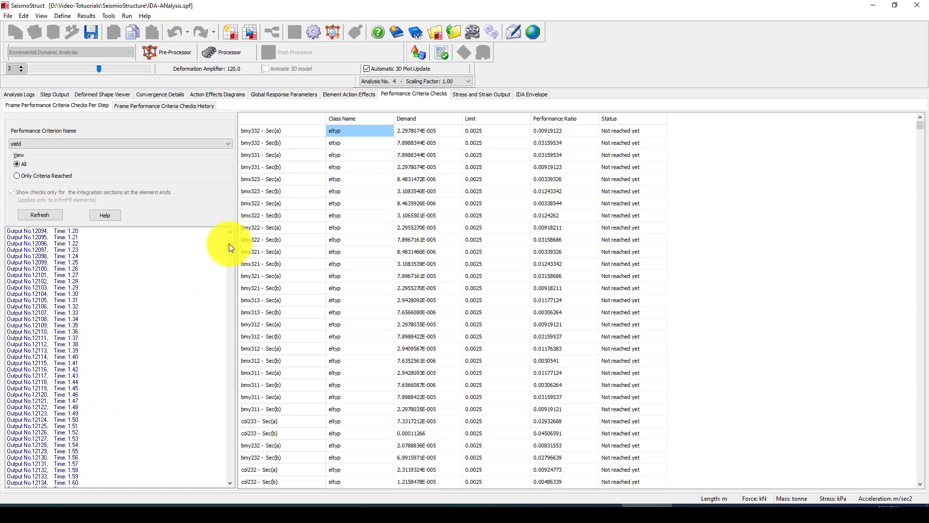
{"action": "left_click_drag", "start_coordinate": [229, 243], "coordinate": [228, 266]}
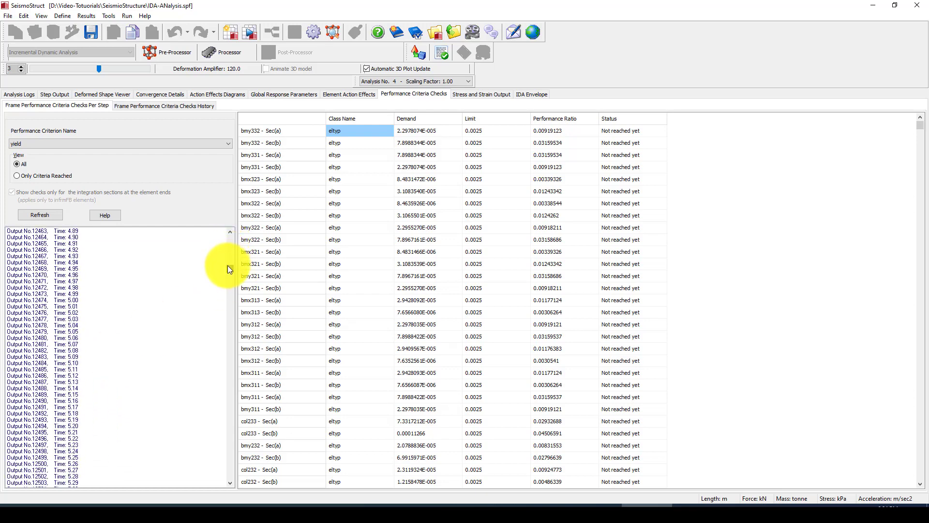
{"action": "left_click", "coordinate": [74, 363]}
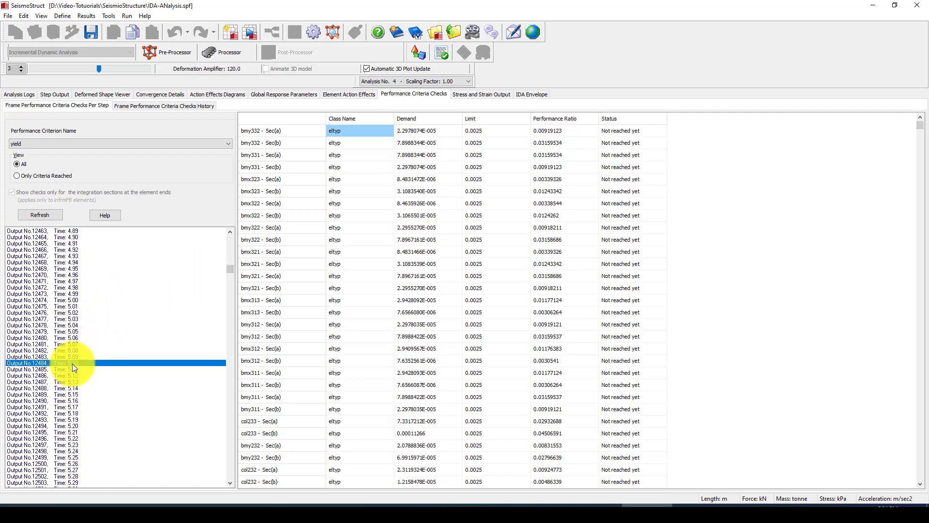
{"action": "left_click_drag", "start_coordinate": [918, 127], "coordinate": [901, 455]}
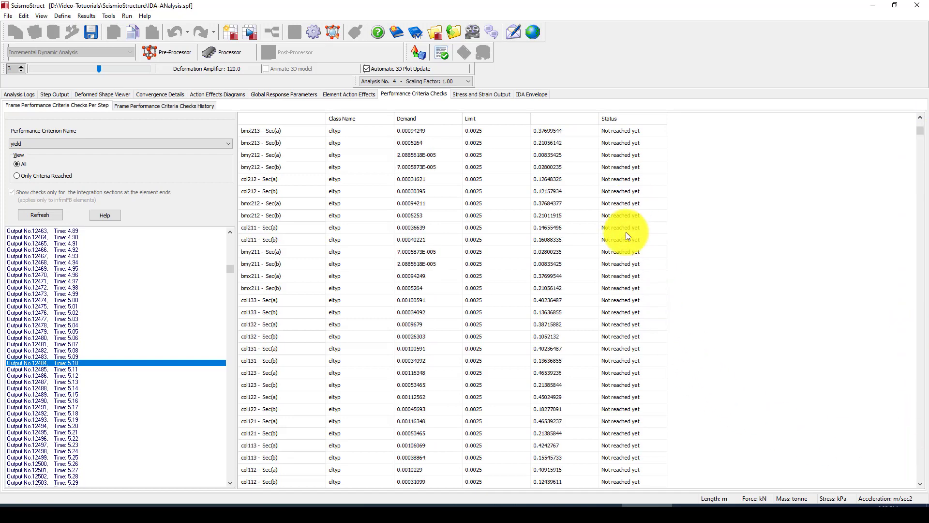
{"action": "scroll", "coordinate": [626, 231], "scroll_direction": "down", "scroll_amount": 9}
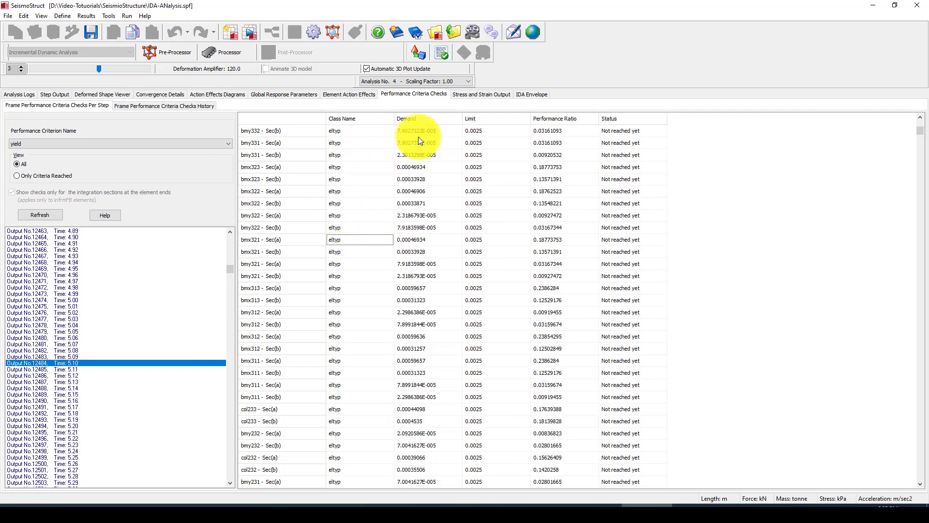
Plot the curvature history of frame element bmy221 at section a about the 2-axis, with its maximum marked
{"action": "left_click", "coordinate": [482, 95]}
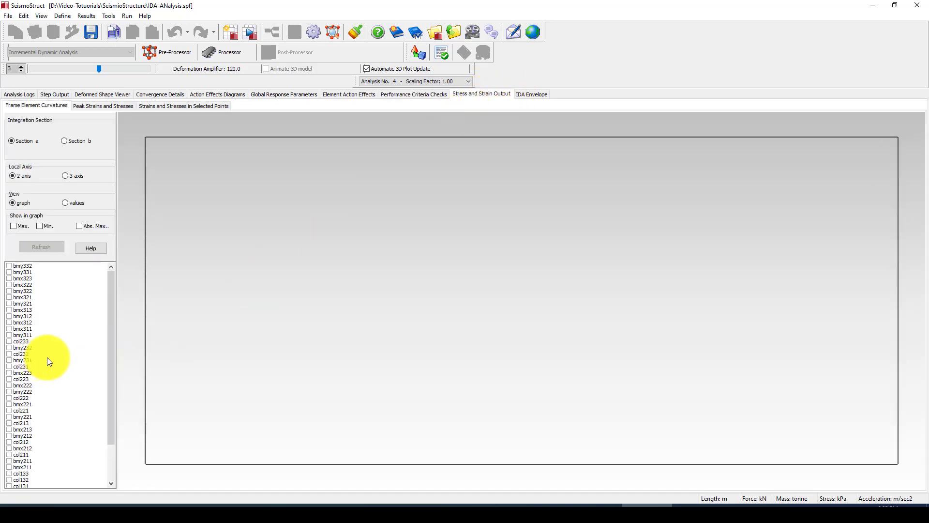
{"action": "left_click_drag", "start_coordinate": [112, 301], "coordinate": [106, 370]}
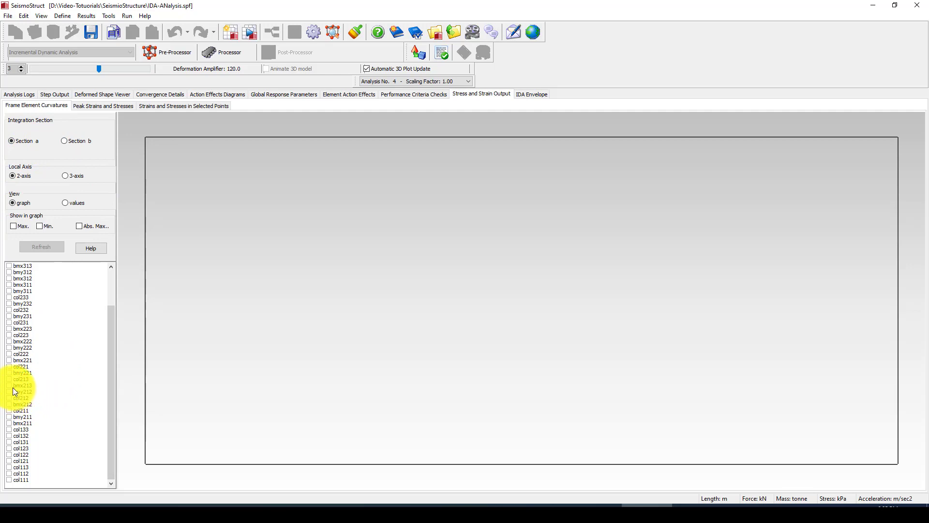
{"action": "left_click", "coordinate": [8, 373]}
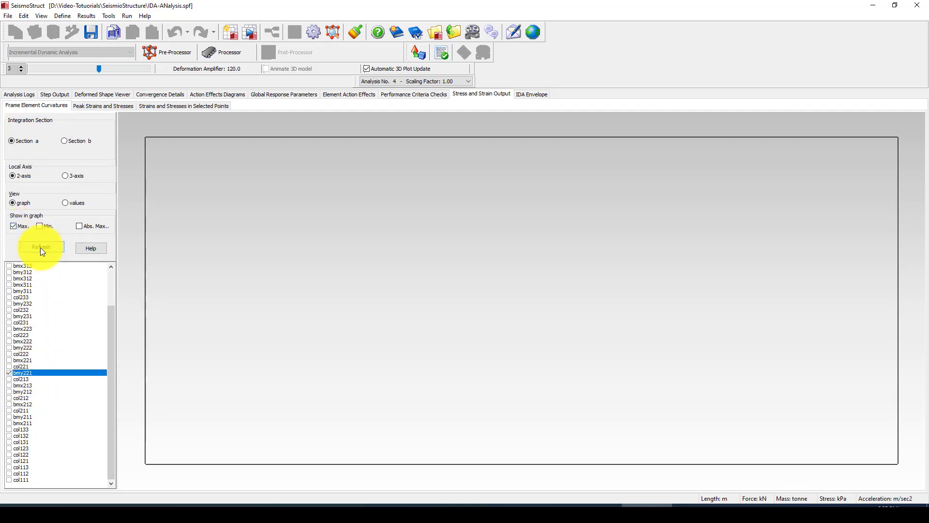
{"action": "left_click", "coordinate": [42, 248]}
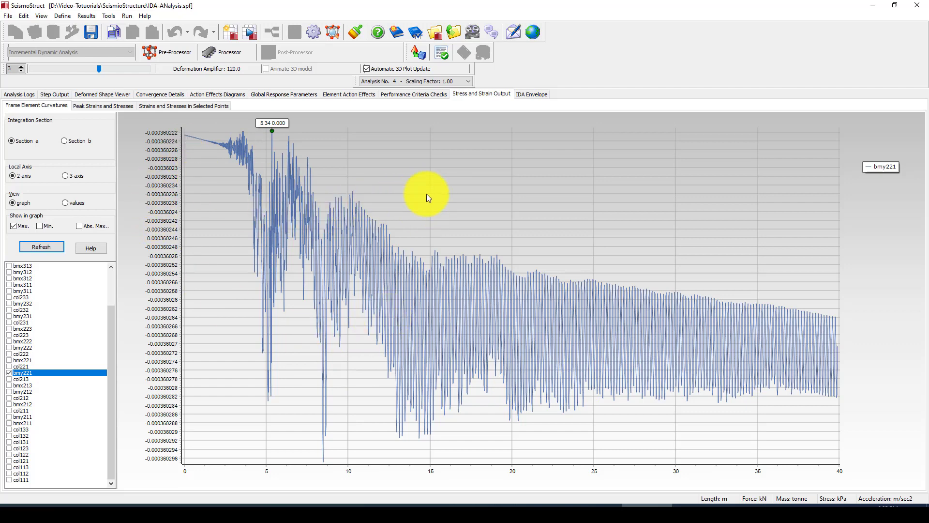
Plot the IDA envelope of maximum drift versus corresponding base shear, marking the maximum, and examine the dynamic pushover points
{"action": "left_click", "coordinate": [535, 95]}
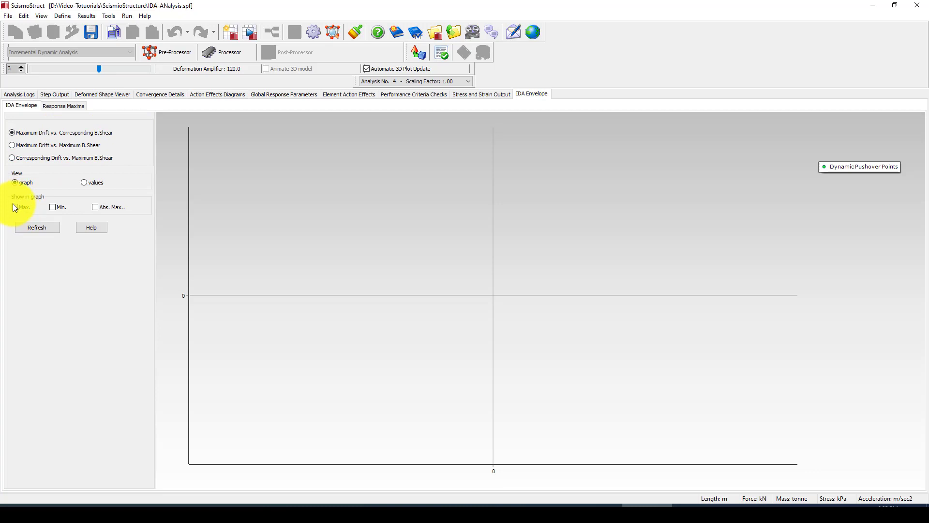
{"action": "left_click", "coordinate": [39, 227]}
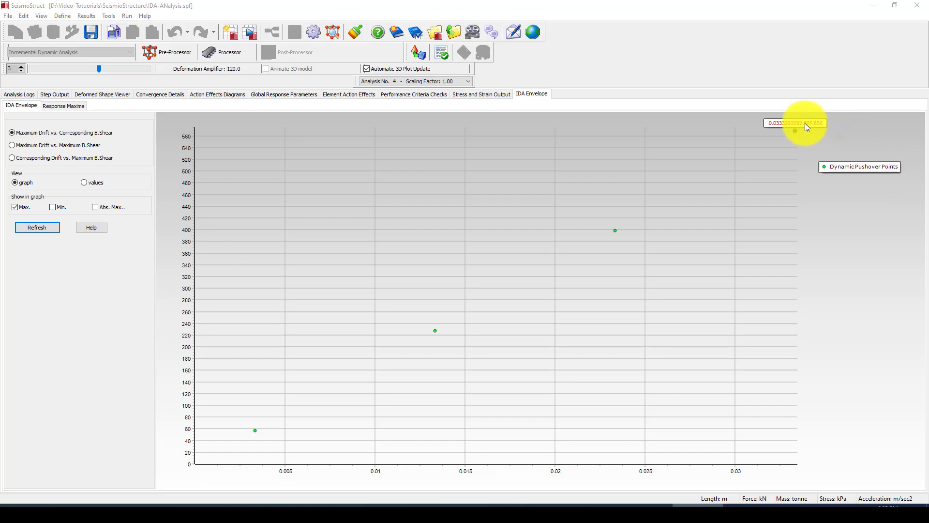
{"action": "scroll", "coordinate": [565, 272], "scroll_direction": "up", "scroll_amount": 3}
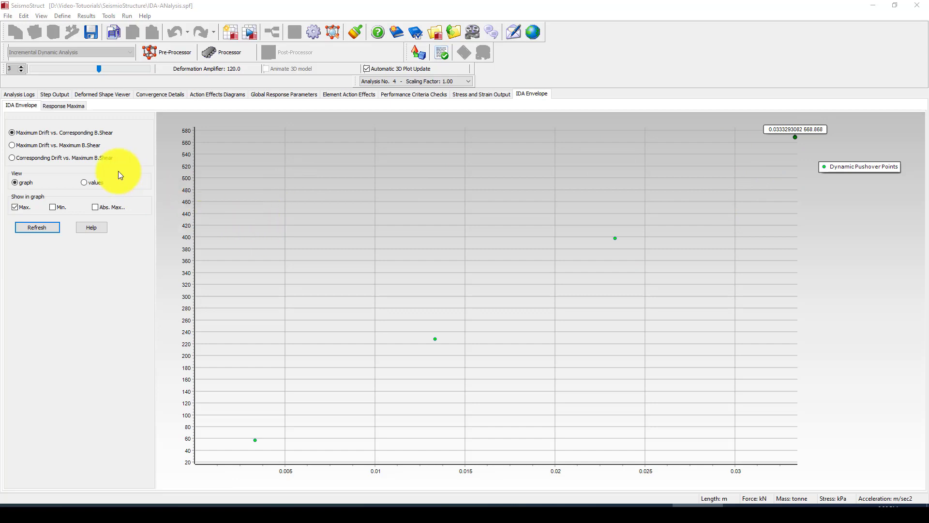
Plot the response maxima of the X-axis displacement at node n233, with the maximum marked
{"action": "left_click", "coordinate": [53, 106]}
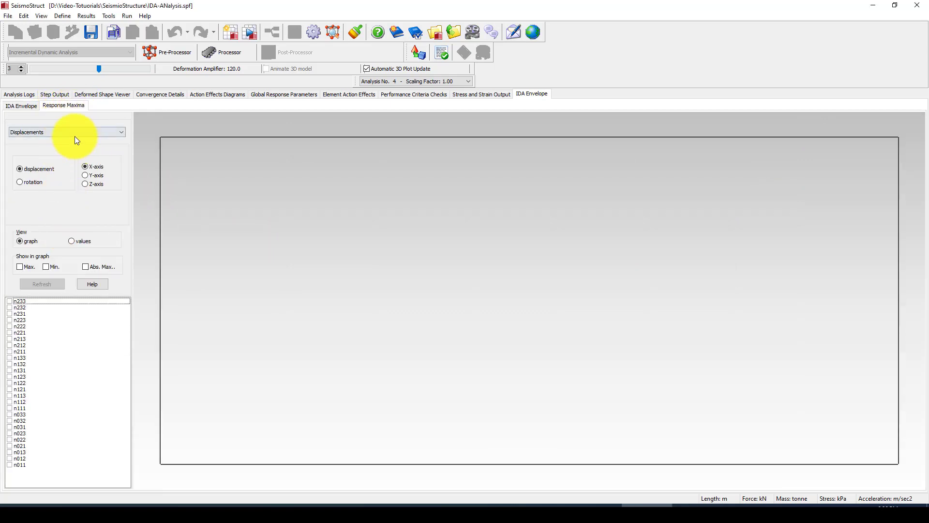
{"action": "left_click", "coordinate": [43, 134]}
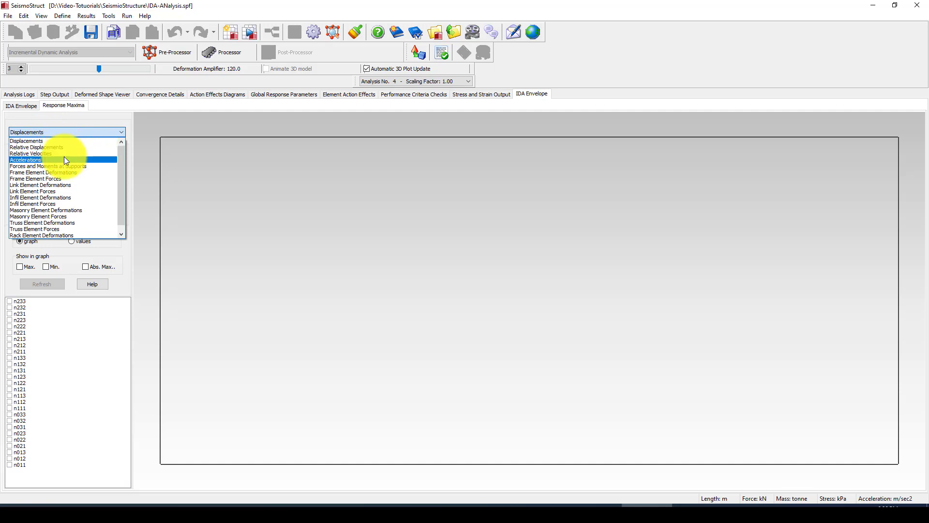
{"action": "left_click", "coordinate": [62, 140]}
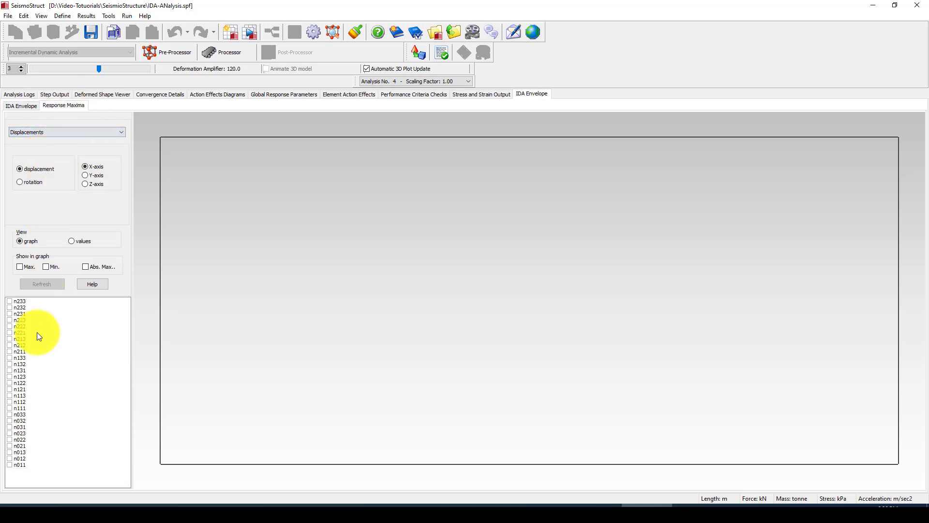
{"action": "left_click", "coordinate": [9, 302]}
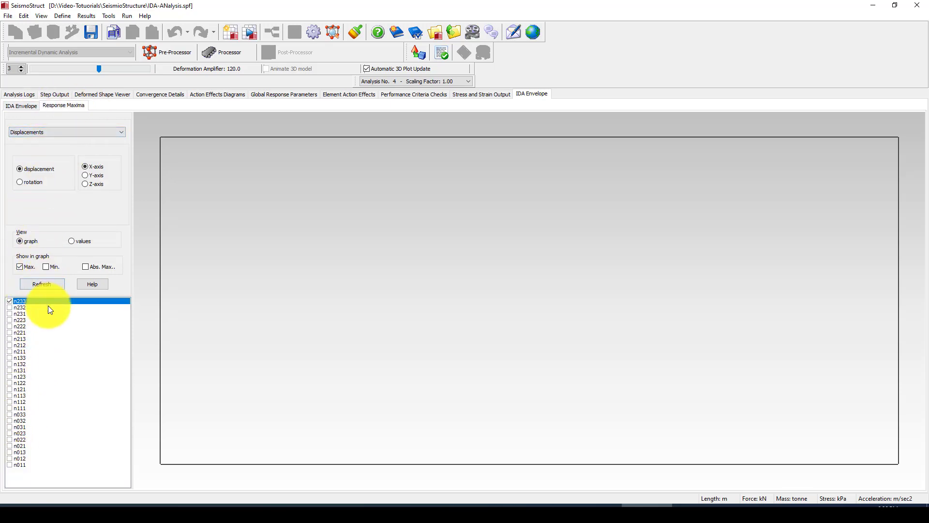
{"action": "left_click", "coordinate": [41, 286]}
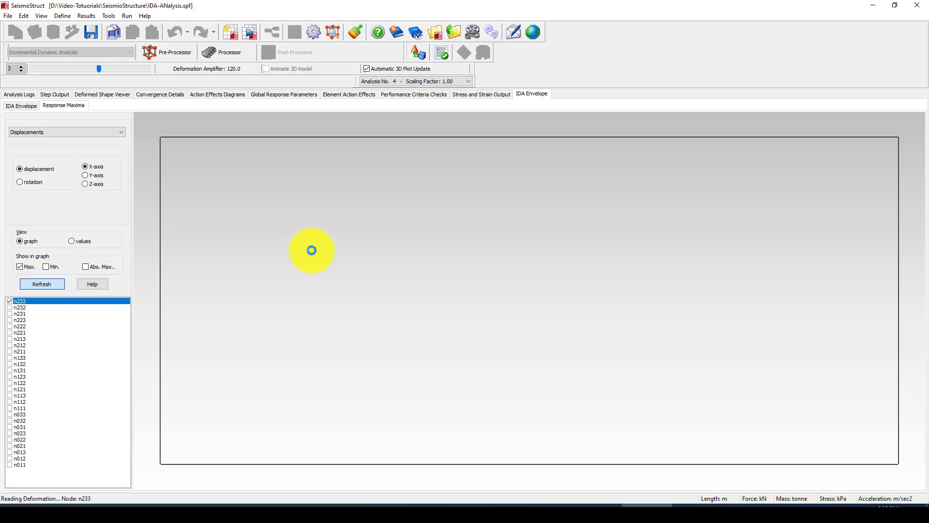